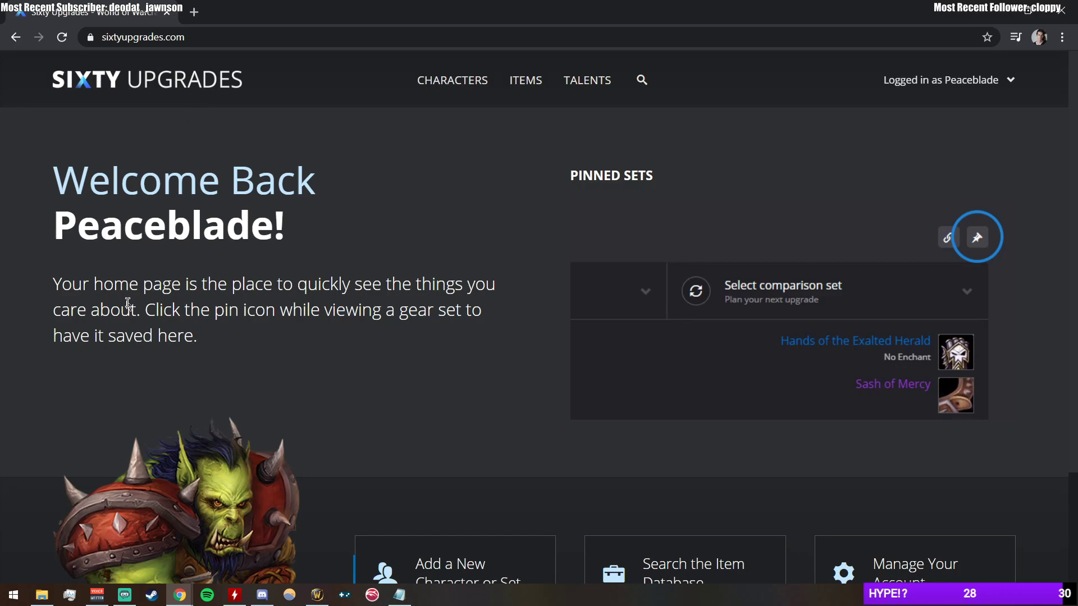
Scroll the home page and go to the Characters page via 'Add a New Character or Set'.
{"action": "scroll", "coordinate": [493, 367], "scroll_direction": "down", "scroll_amount": 1}
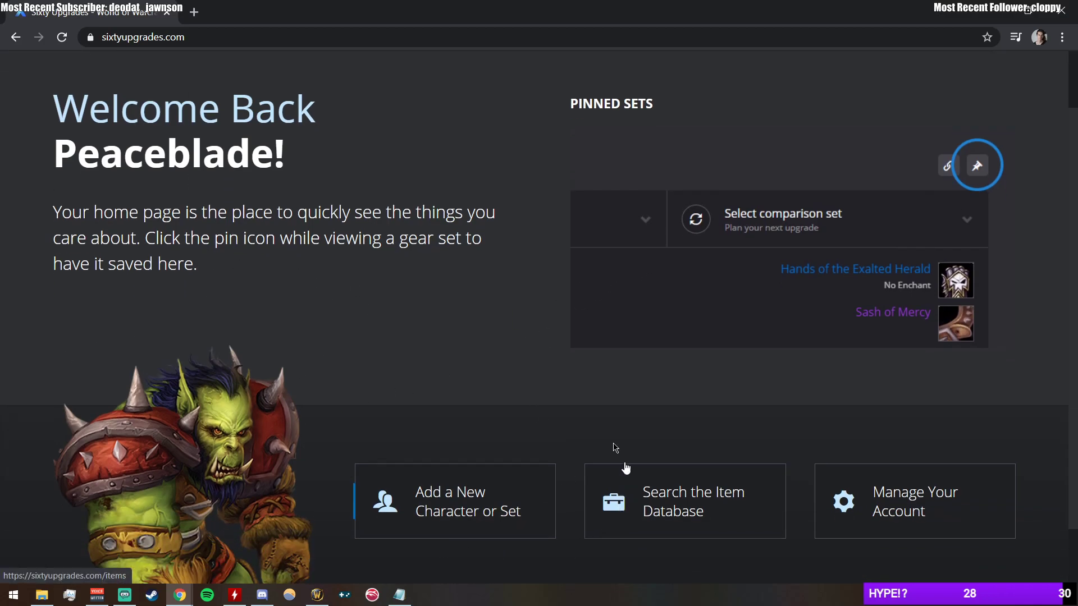
{"action": "scroll", "coordinate": [507, 394], "scroll_direction": "up", "scroll_amount": 1}
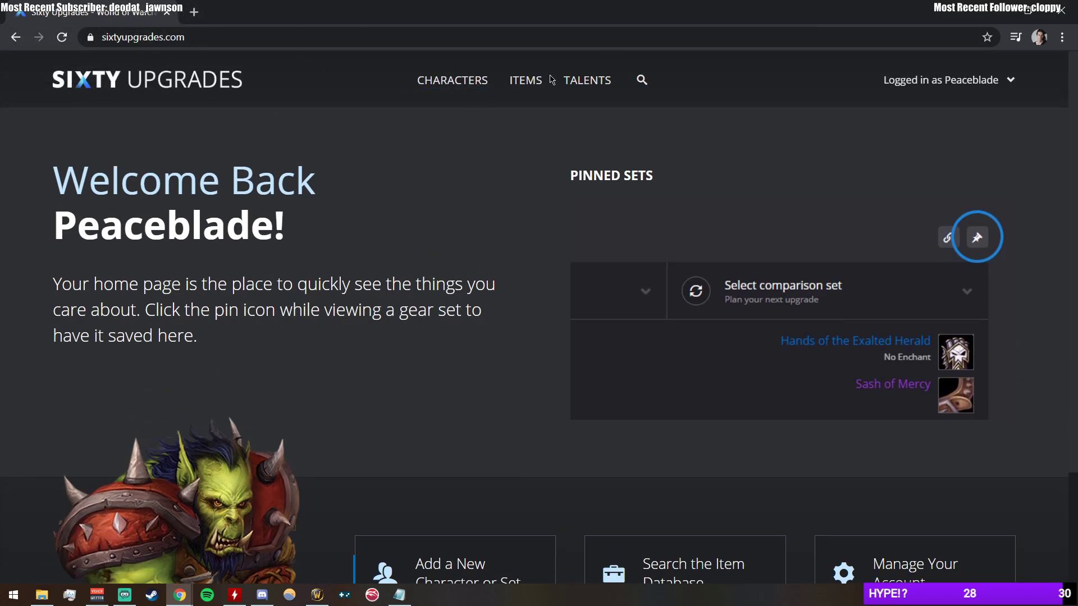
{"action": "scroll", "coordinate": [474, 419], "scroll_direction": "down", "scroll_amount": 2}
{"action": "scroll", "coordinate": [473, 421], "scroll_direction": "up", "scroll_amount": 2}
{"action": "scroll", "coordinate": [463, 428], "scroll_direction": "down", "scroll_amount": 2}
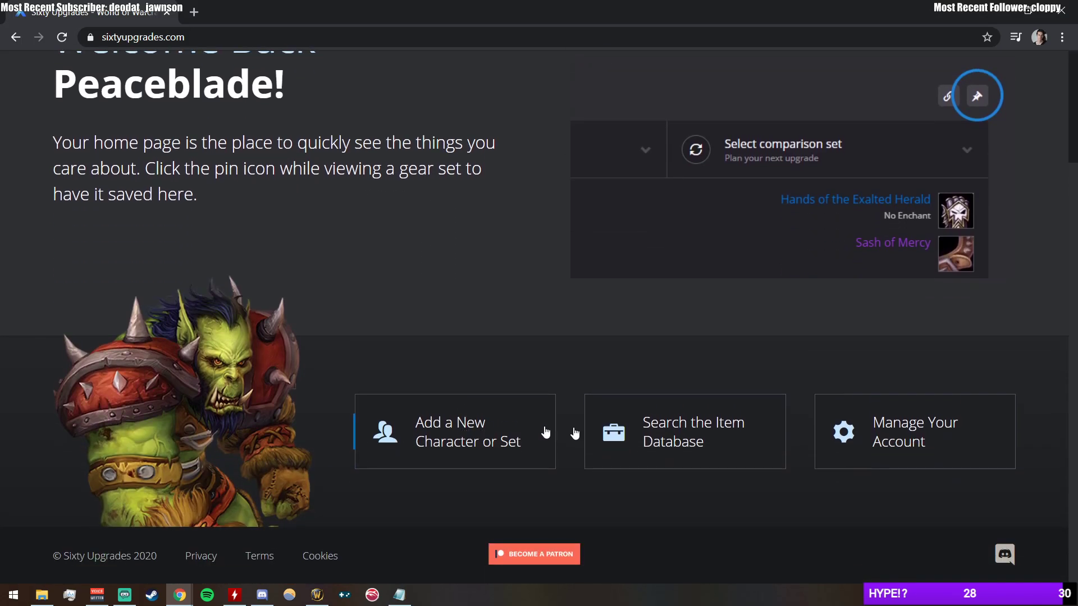
{"action": "left_click", "coordinate": [425, 433]}
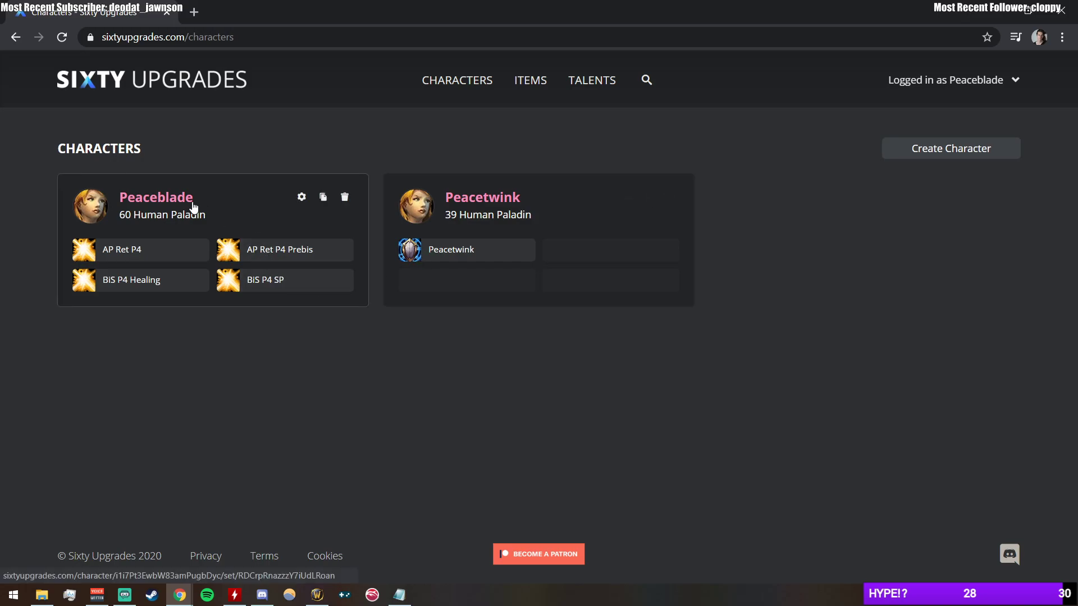
From the level 60 Paladin's set list, choose 'Create new set' and focus the set name field.
{"action": "left_click", "coordinate": [194, 208]}
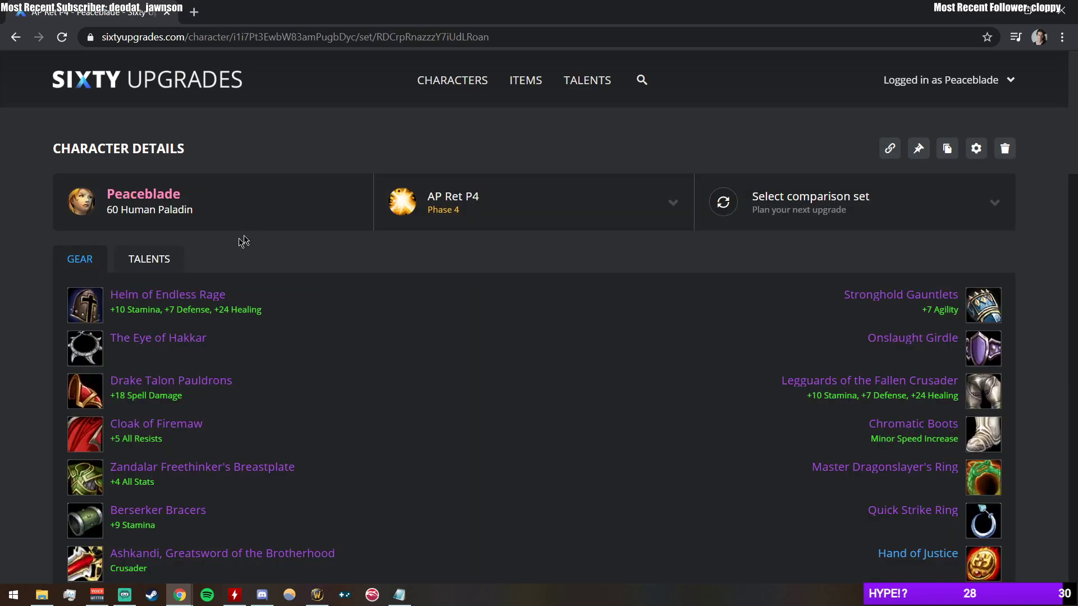
{"action": "left_click", "coordinate": [506, 227]}
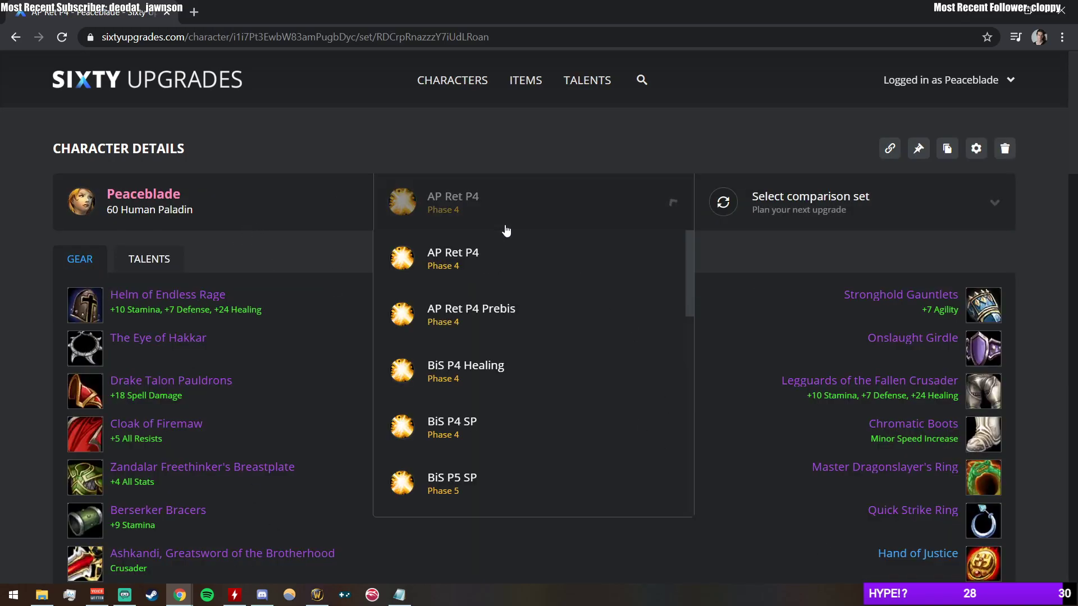
{"action": "scroll", "coordinate": [474, 289], "scroll_direction": "down", "scroll_amount": 10}
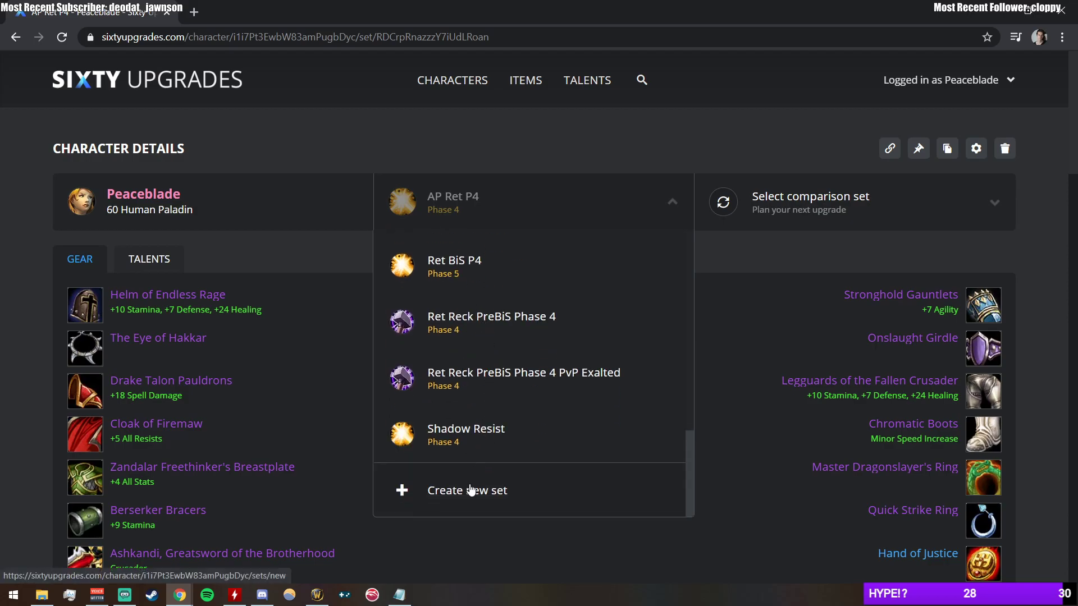
{"action": "left_click", "coordinate": [471, 490]}
{"action": "left_click", "coordinate": [318, 310]}
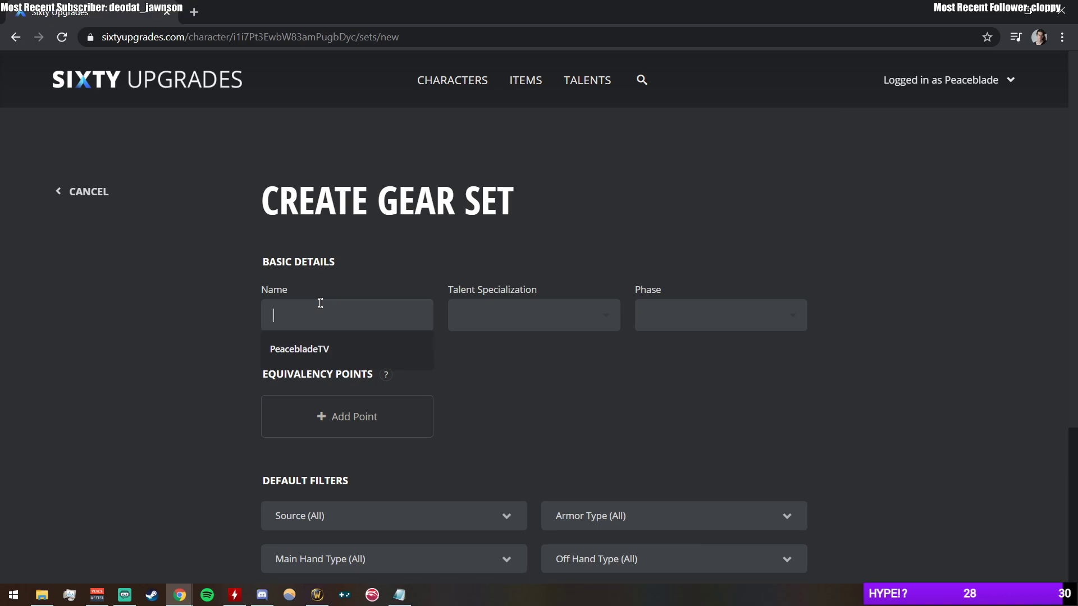
Use the suggested set name, with Retribution specialization and Phase 4 (Zul'Gurub / Green Dragons).
{"action": "left_click", "coordinate": [328, 354]}
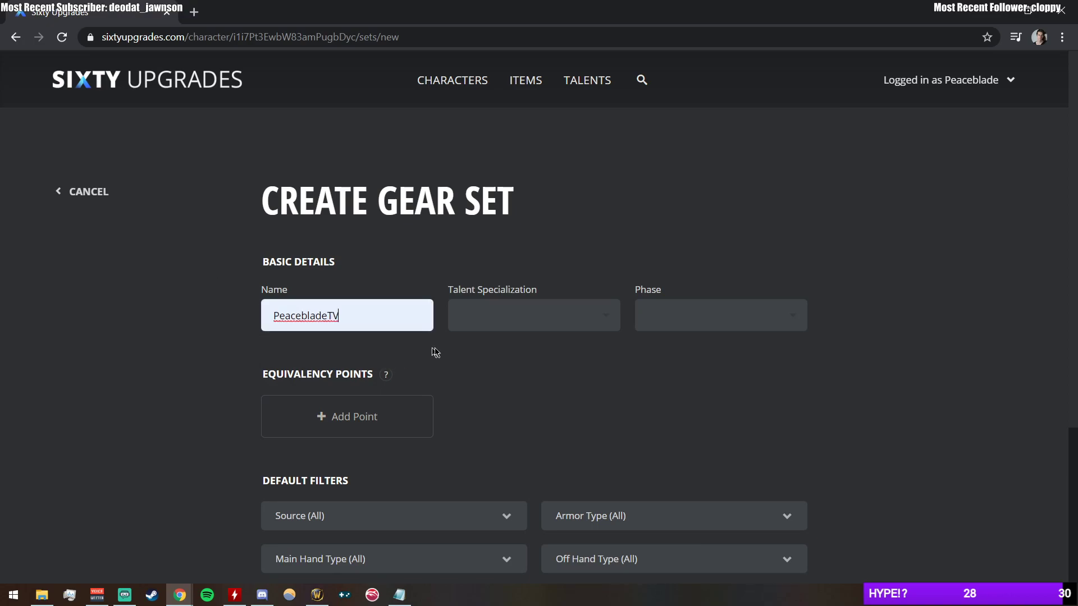
{"action": "left_click", "coordinate": [544, 323]}
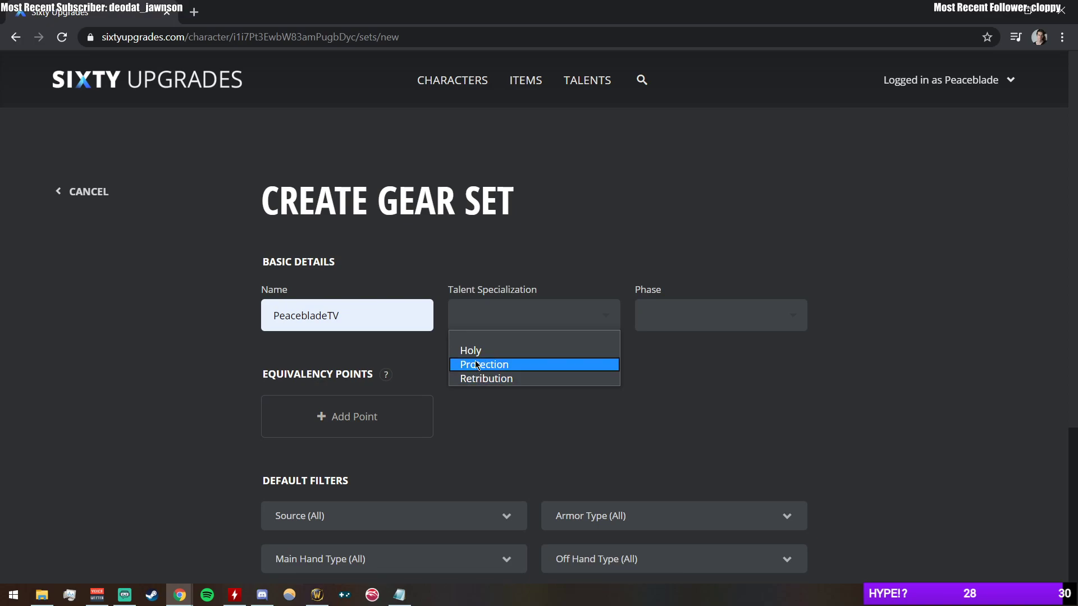
{"action": "left_click", "coordinate": [533, 351]}
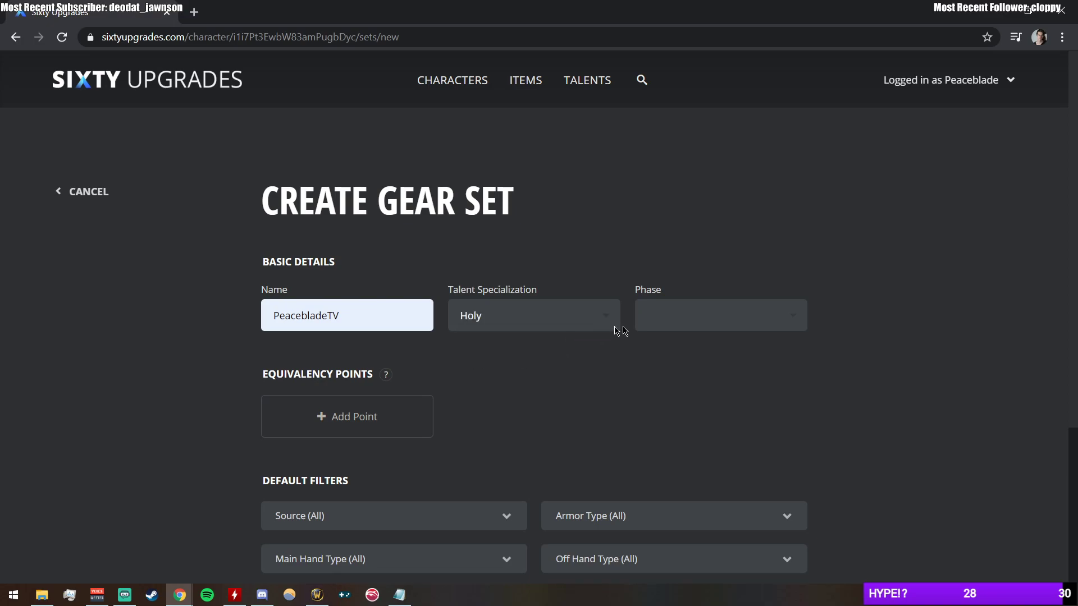
{"action": "left_click", "coordinate": [594, 315]}
{"action": "left_click", "coordinate": [508, 379]}
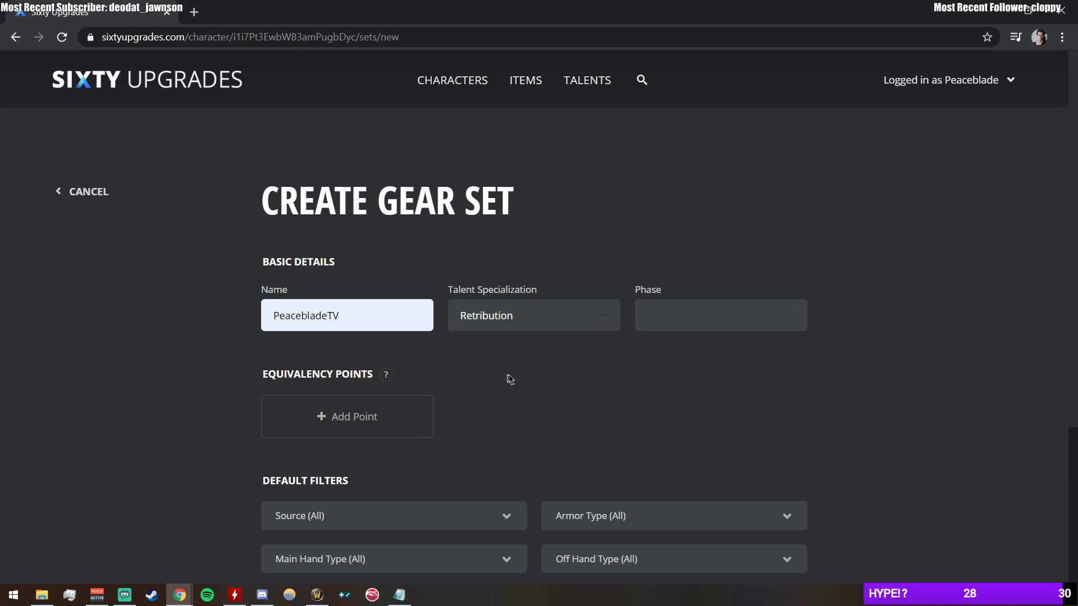
{"action": "left_click", "coordinate": [683, 324]}
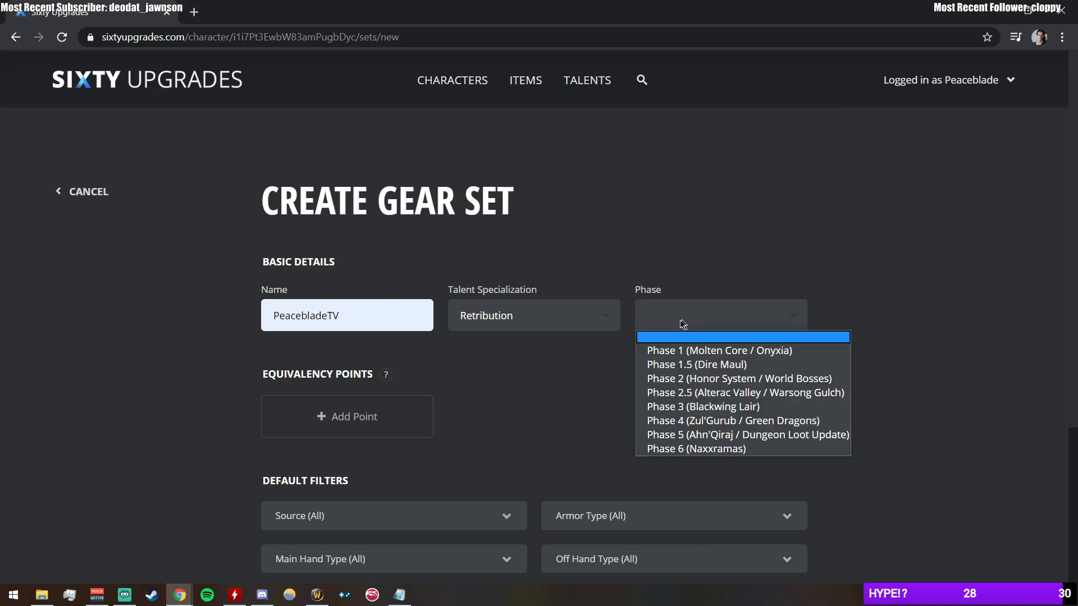
{"action": "left_click", "coordinate": [677, 422]}
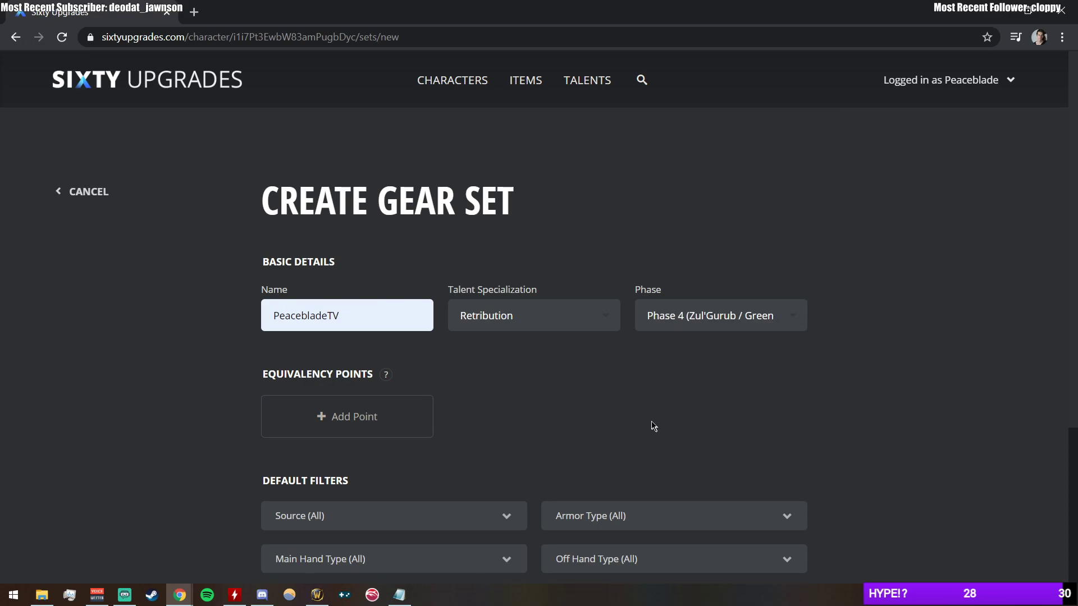
{"action": "scroll", "coordinate": [344, 439], "scroll_direction": "down", "scroll_amount": 1}
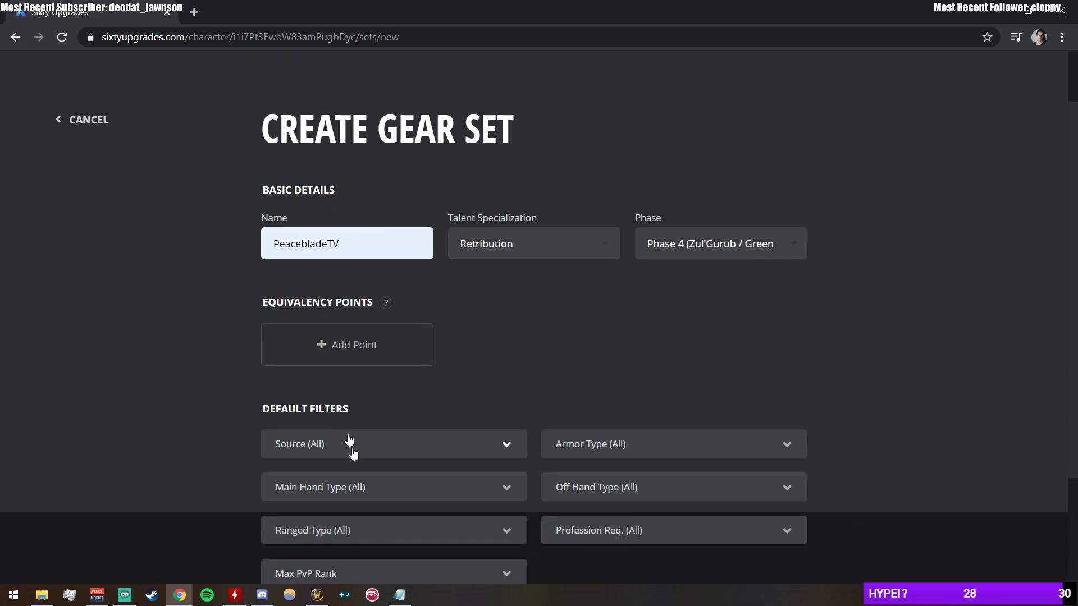
{"action": "left_click", "coordinate": [608, 455]}
{"action": "scroll", "coordinate": [578, 450], "scroll_direction": "down", "scroll_amount": 1}
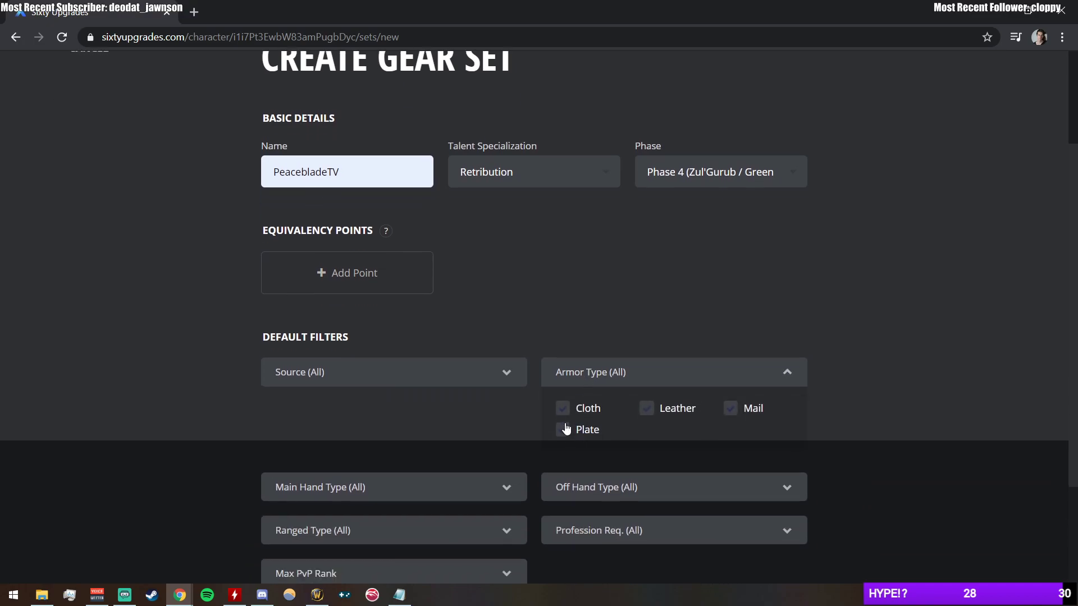
{"action": "left_click", "coordinate": [390, 374]}
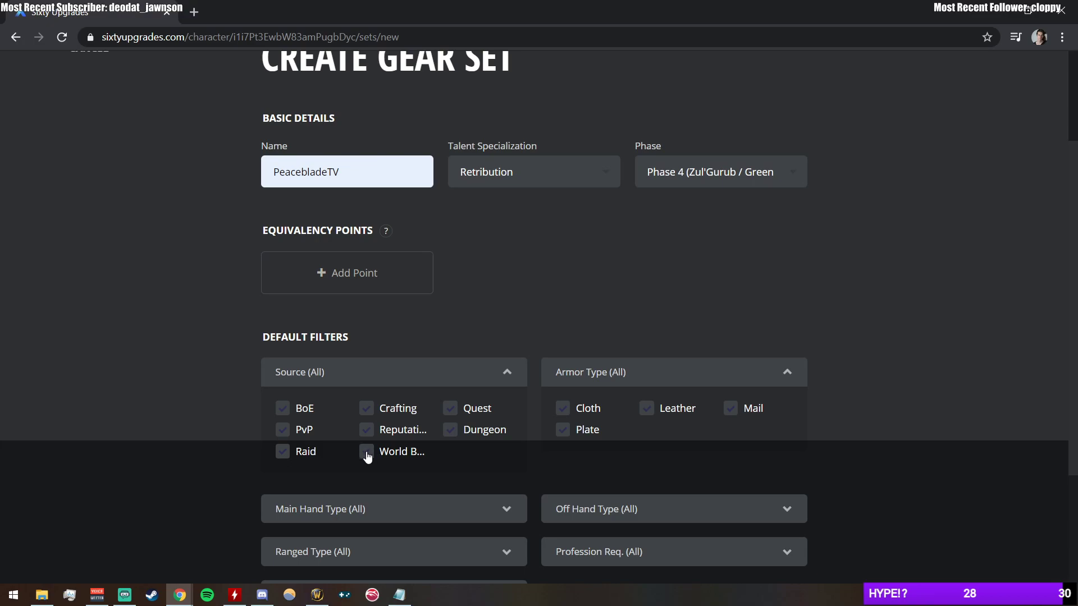
{"action": "left_click", "coordinate": [507, 373]}
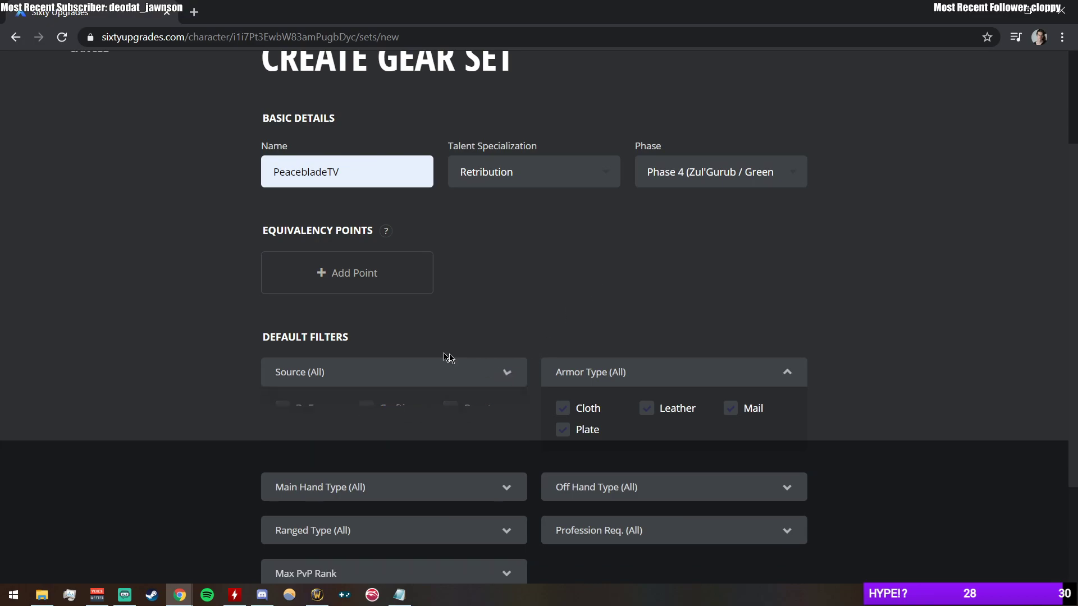
{"action": "left_click", "coordinate": [785, 370]}
{"action": "left_click", "coordinate": [357, 415]}
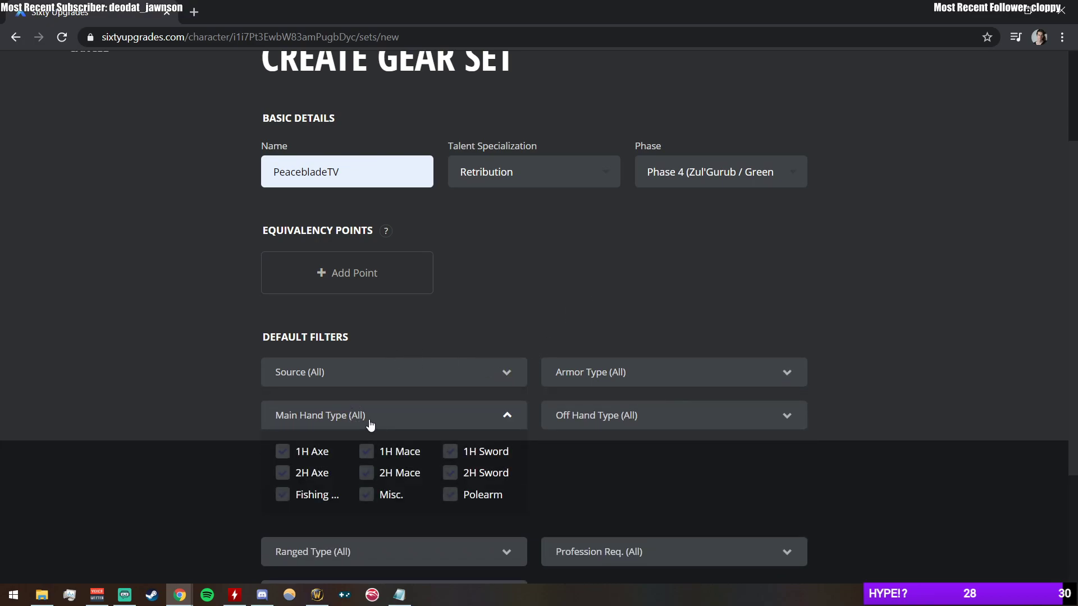
{"action": "left_click", "coordinate": [371, 426]}
{"action": "left_click", "coordinate": [621, 416]}
{"action": "left_click", "coordinate": [618, 416]}
{"action": "left_click", "coordinate": [609, 460]}
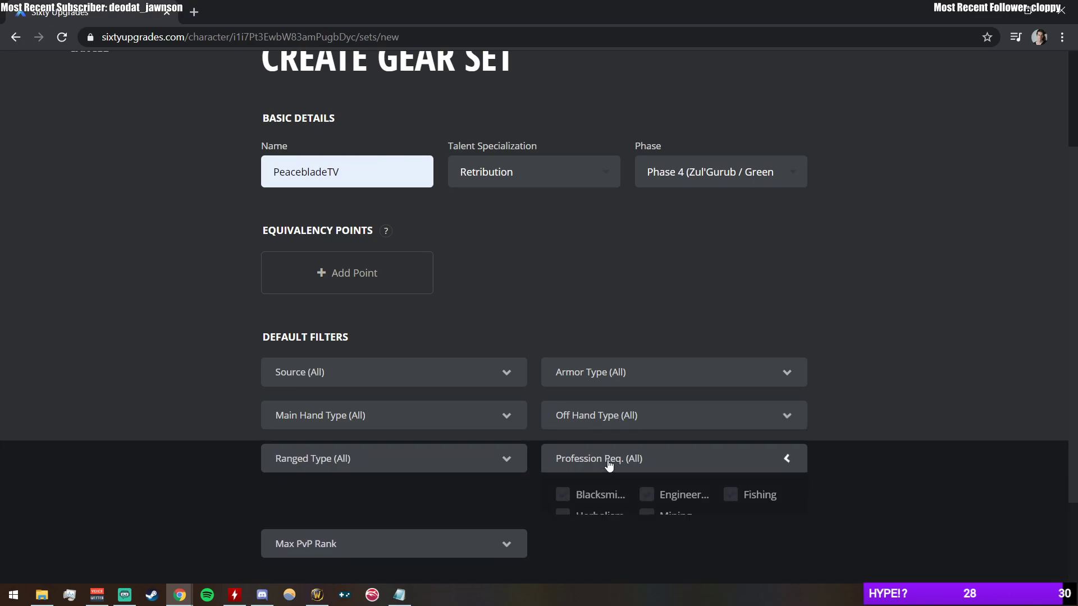
{"action": "scroll", "coordinate": [918, 497], "scroll_direction": "down", "scroll_amount": 1}
{"action": "left_click", "coordinate": [664, 397]}
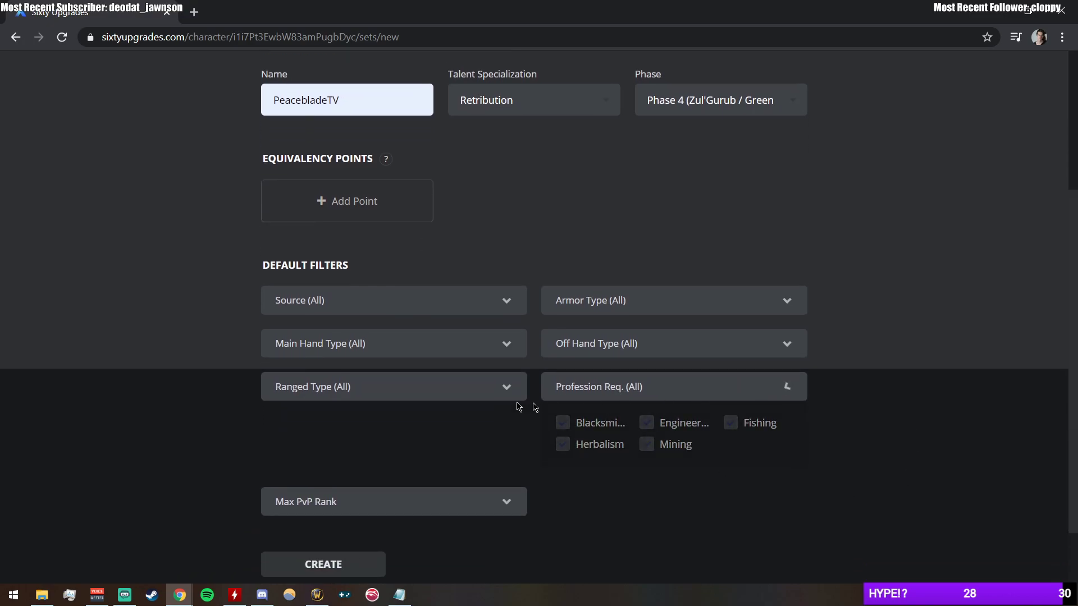
{"action": "left_click", "coordinate": [405, 393]}
{"action": "left_click", "coordinate": [321, 393]}
{"action": "left_click", "coordinate": [325, 432]}
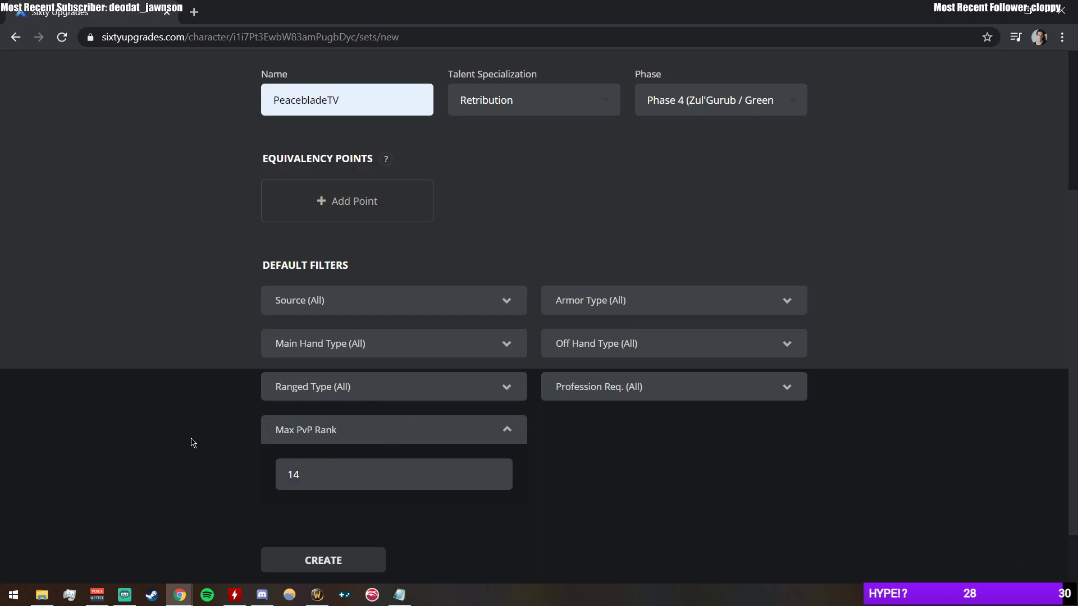
{"action": "left_click", "coordinate": [458, 441]}
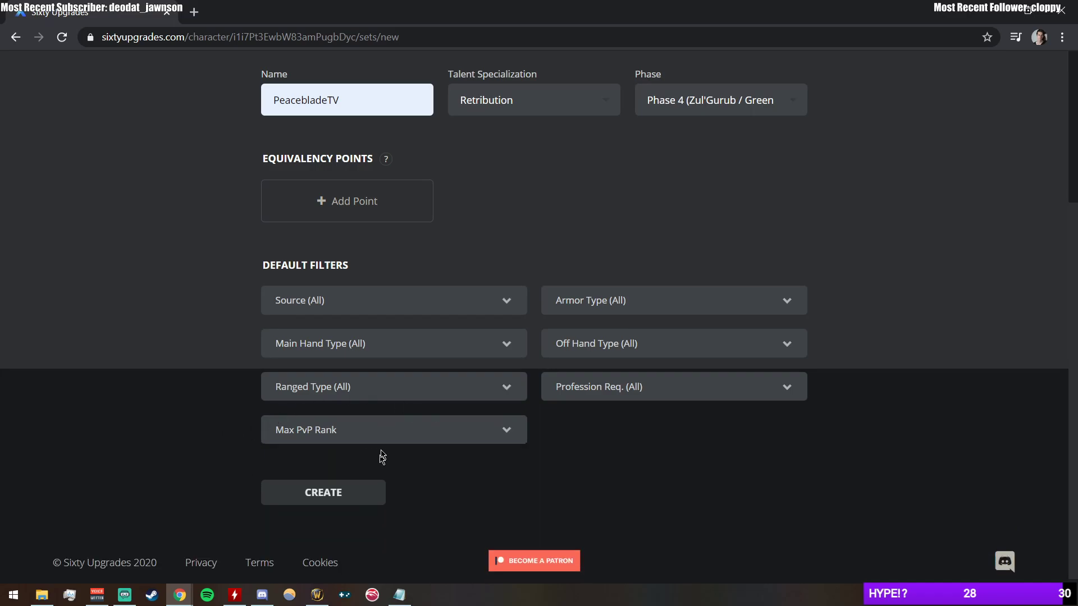
Start a new equivalency point and look through the Preset points, including Holy EP.
{"action": "left_click", "coordinate": [298, 221]}
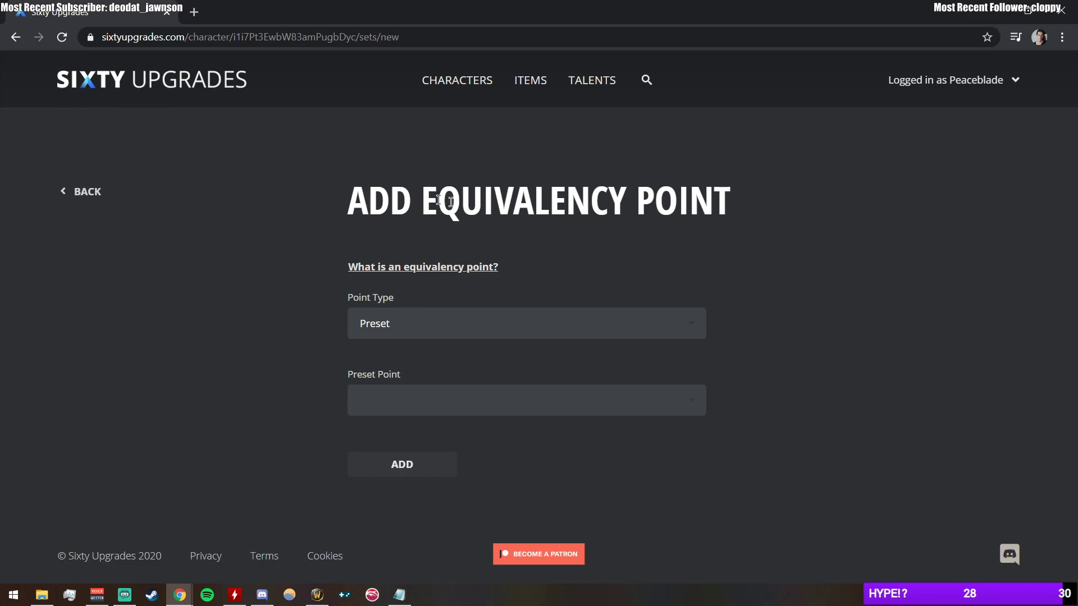
{"action": "left_click_drag", "start_coordinate": [658, 206], "coordinate": [624, 233]}
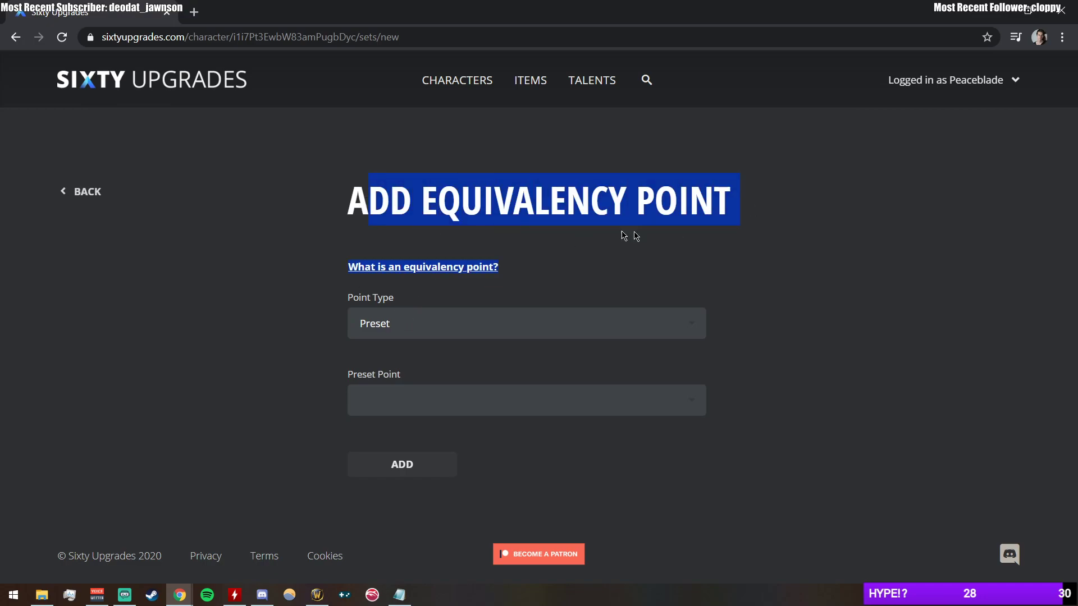
{"action": "left_click", "coordinate": [379, 331]}
{"action": "left_click", "coordinate": [380, 330]}
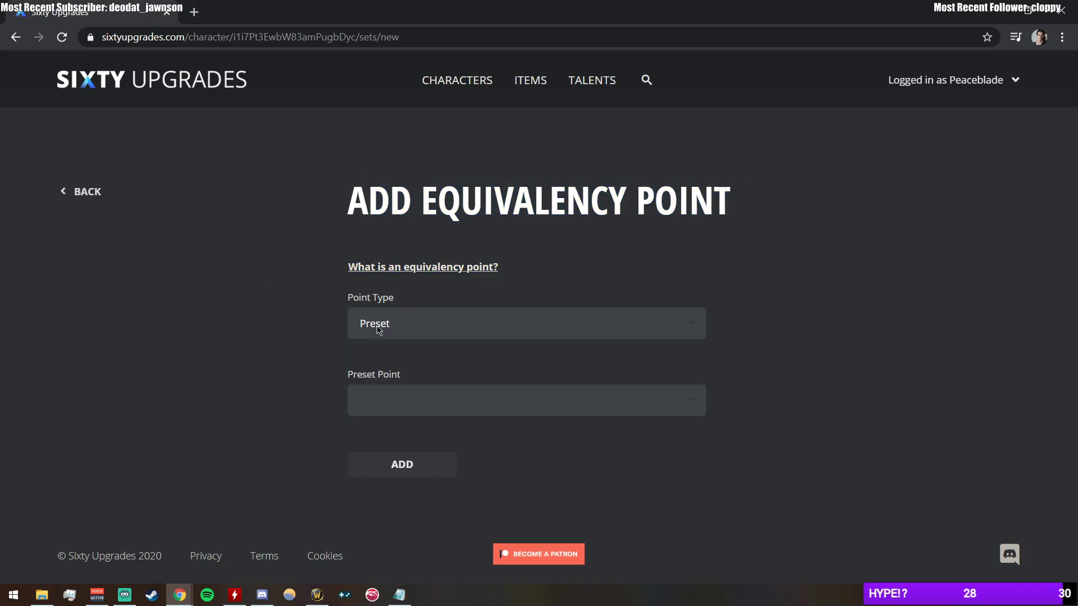
{"action": "left_click", "coordinate": [401, 410]}
{"action": "left_click", "coordinate": [387, 435]}
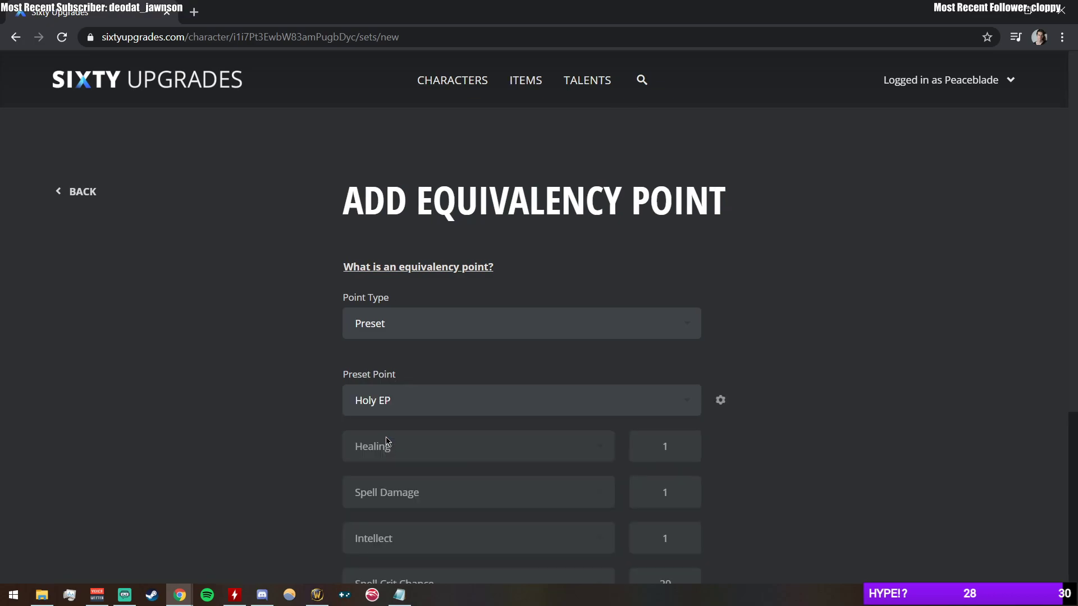
{"action": "left_click", "coordinate": [397, 413]}
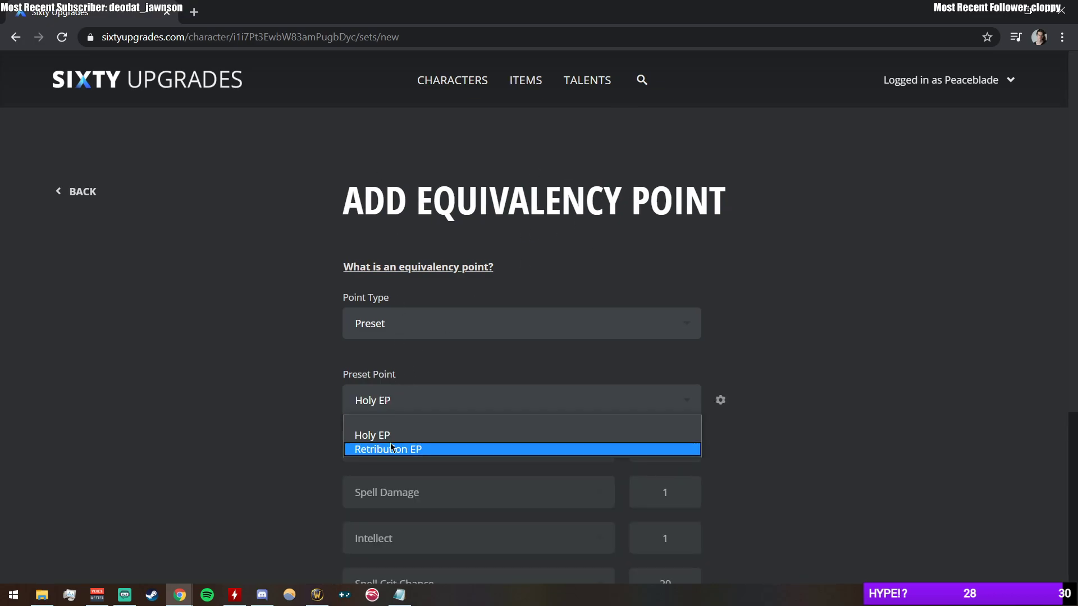
{"action": "left_click", "coordinate": [372, 413]}
Try a Custom point named PeacebladeTV, then switch the type to Custom (Shared).
{"action": "left_click", "coordinate": [398, 331]}
{"action": "left_click", "coordinate": [382, 359]}
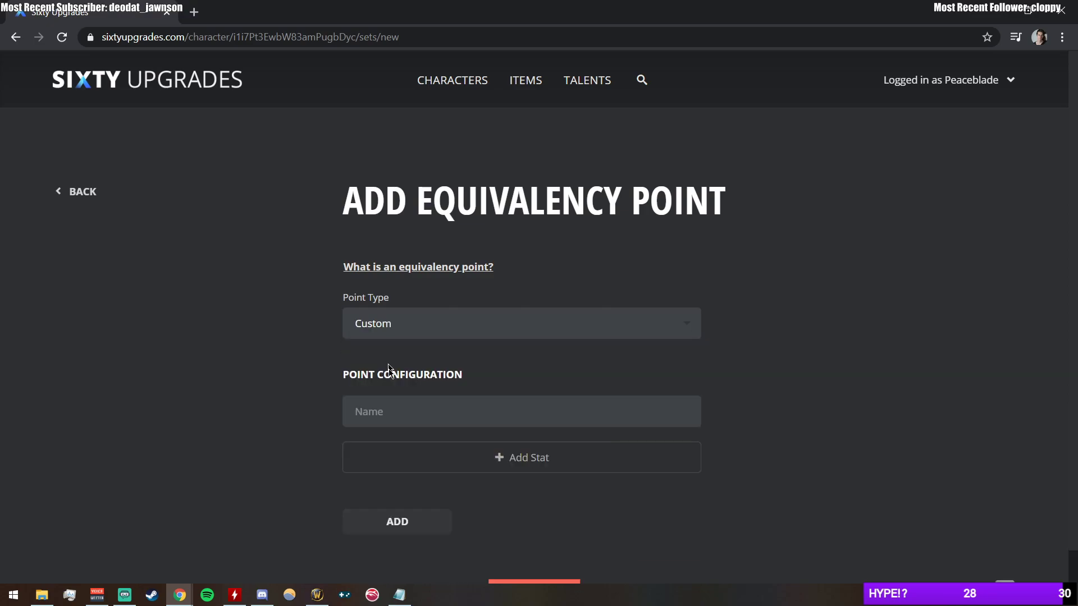
{"action": "left_click", "coordinate": [409, 421]}
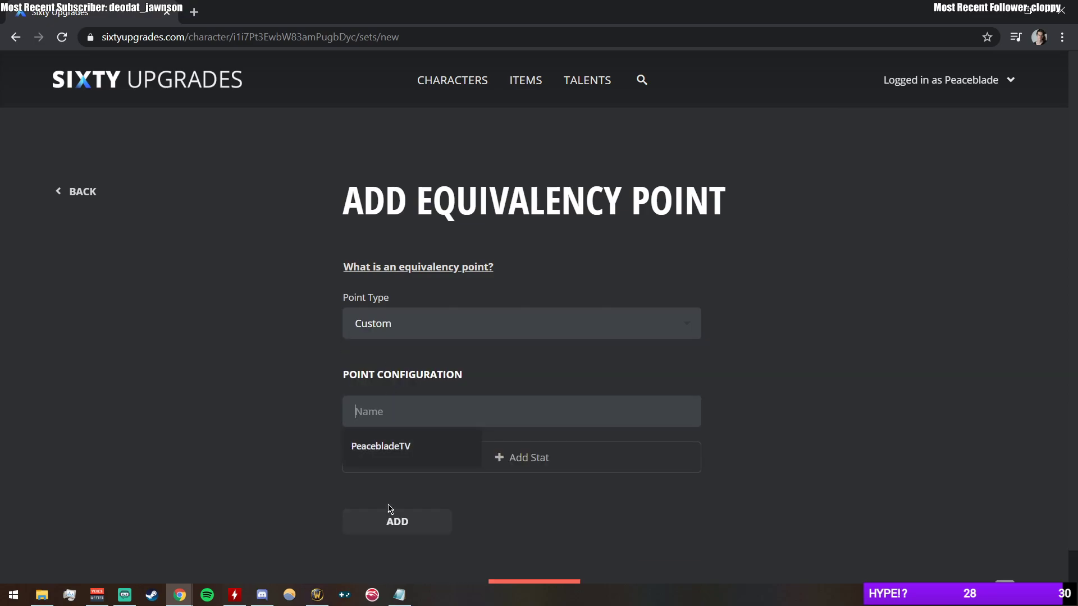
{"action": "left_click", "coordinate": [407, 466]}
{"action": "left_click", "coordinate": [408, 322]}
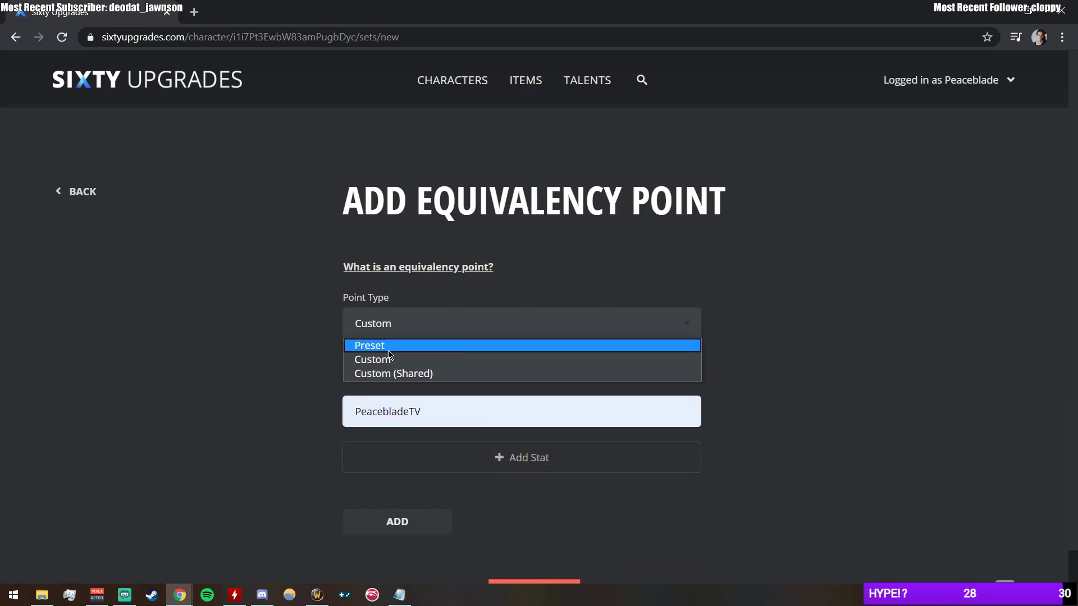
{"action": "left_click", "coordinate": [392, 374]}
Check the Peaceblade character and shared points, then return to Preset and list the preset points.
{"action": "left_click", "coordinate": [389, 405]}
{"action": "left_click", "coordinate": [388, 405]}
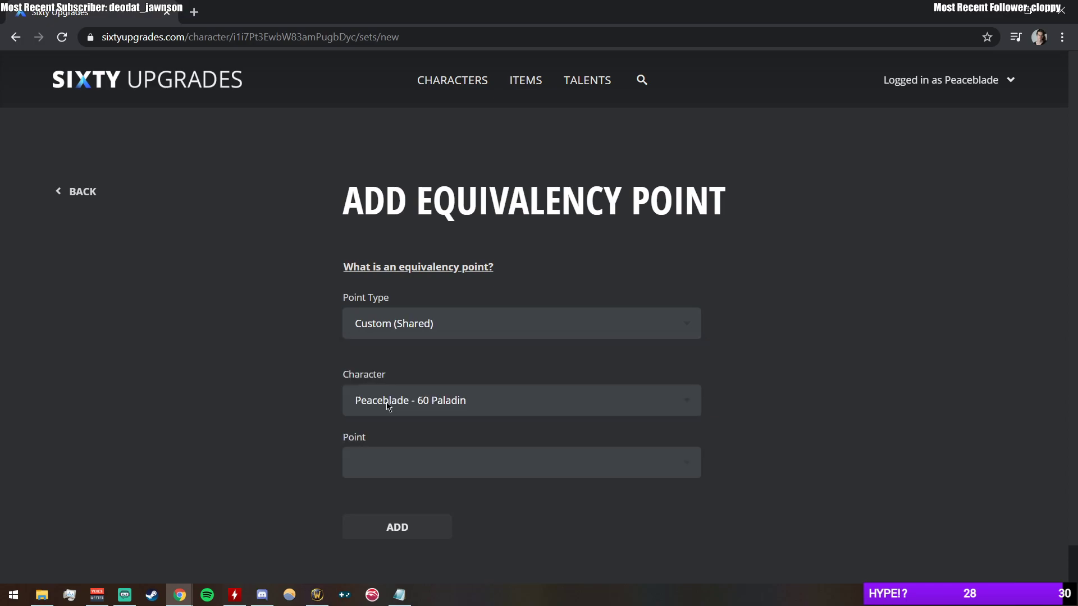
{"action": "left_click", "coordinate": [393, 462]}
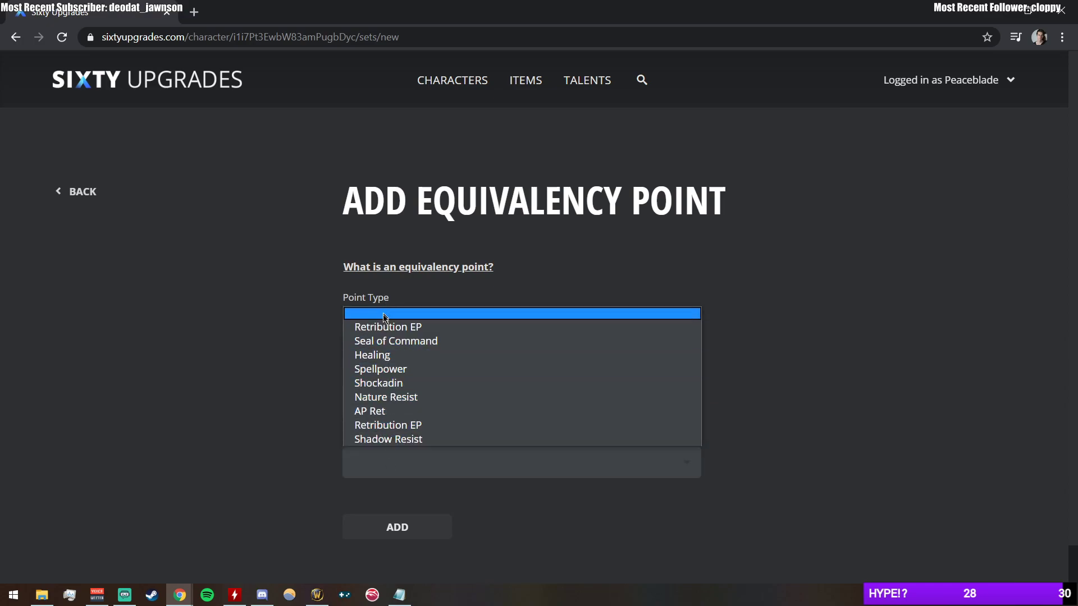
{"action": "left_click", "coordinate": [292, 370]}
{"action": "left_click", "coordinate": [368, 324]}
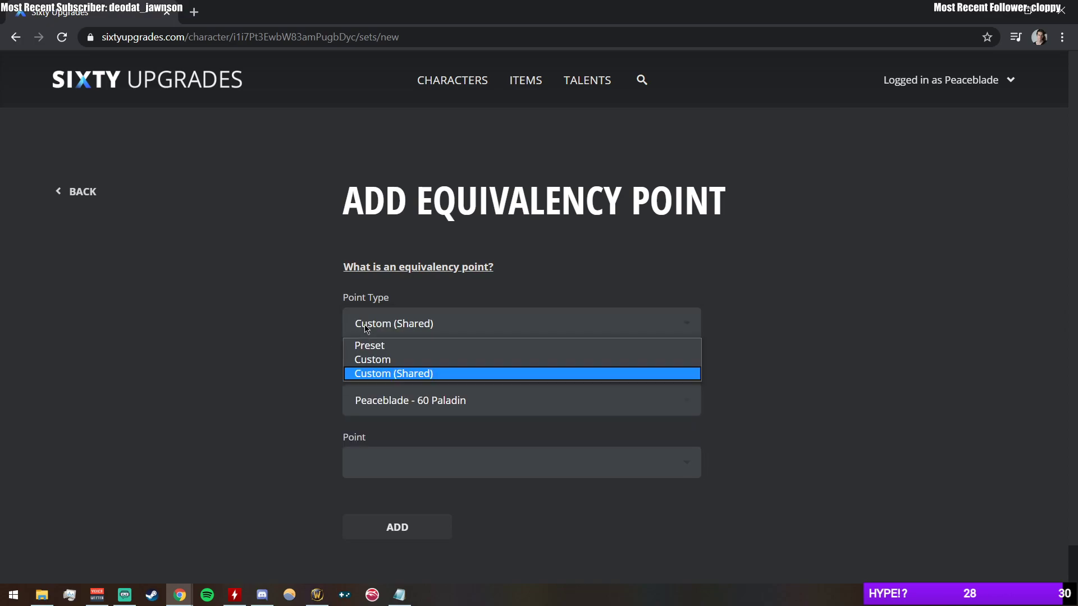
{"action": "left_click", "coordinate": [374, 344]}
{"action": "left_click", "coordinate": [389, 400]}
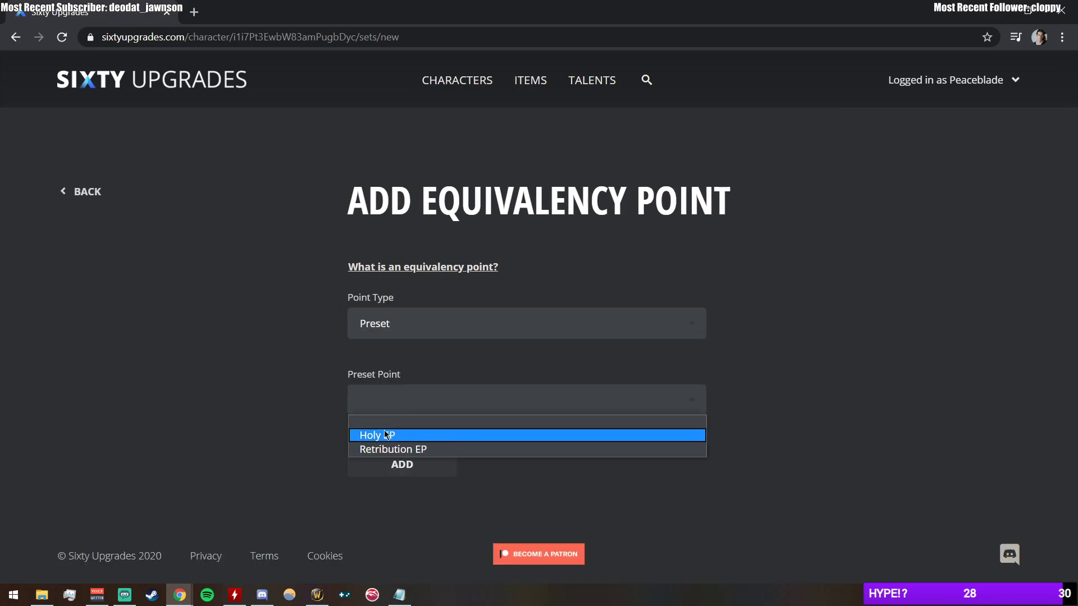
Select the Holy EP preset and inspect its Healing and Spell Damage weight values.
{"action": "left_click", "coordinate": [386, 436]}
{"action": "scroll", "coordinate": [275, 381], "scroll_direction": "down", "scroll_amount": 2}
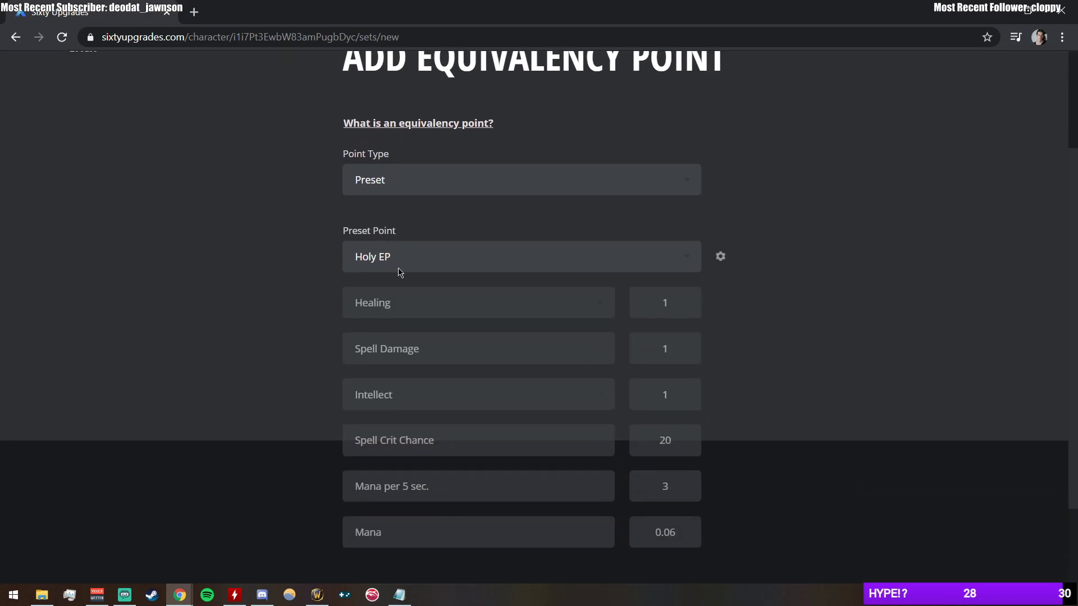
{"action": "scroll", "coordinate": [285, 302], "scroll_direction": "down", "scroll_amount": 1}
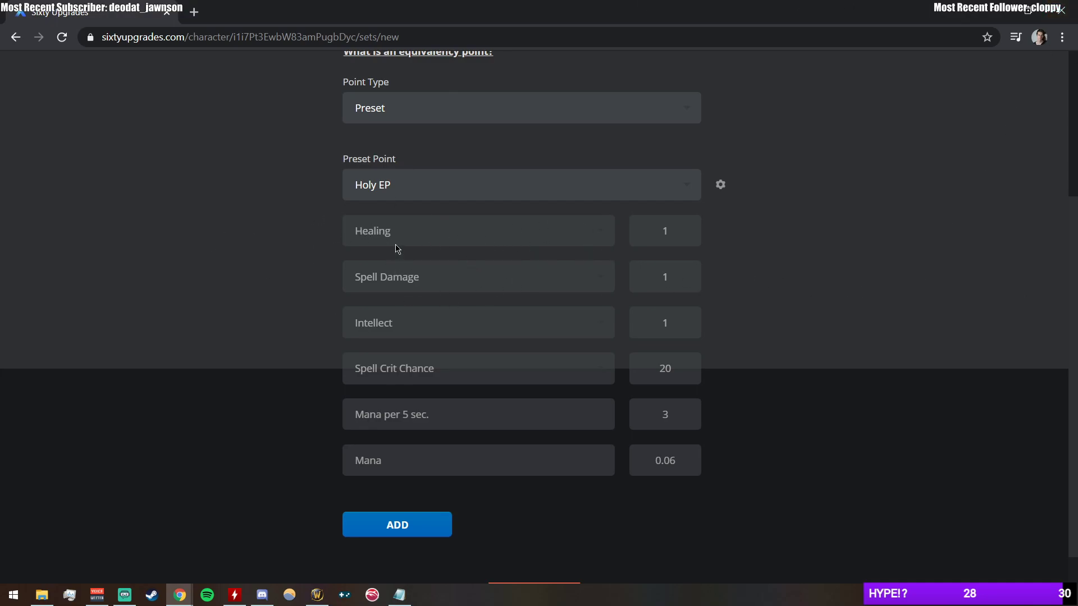
{"action": "double_click", "coordinate": [666, 232]}
{"action": "double_click", "coordinate": [665, 233]}
{"action": "double_click", "coordinate": [654, 283]}
Make Holy EP editable as custom, remove its Mana weight and add Stamina at 1.
{"action": "left_click", "coordinate": [664, 415]}
{"action": "left_click", "coordinate": [721, 185]}
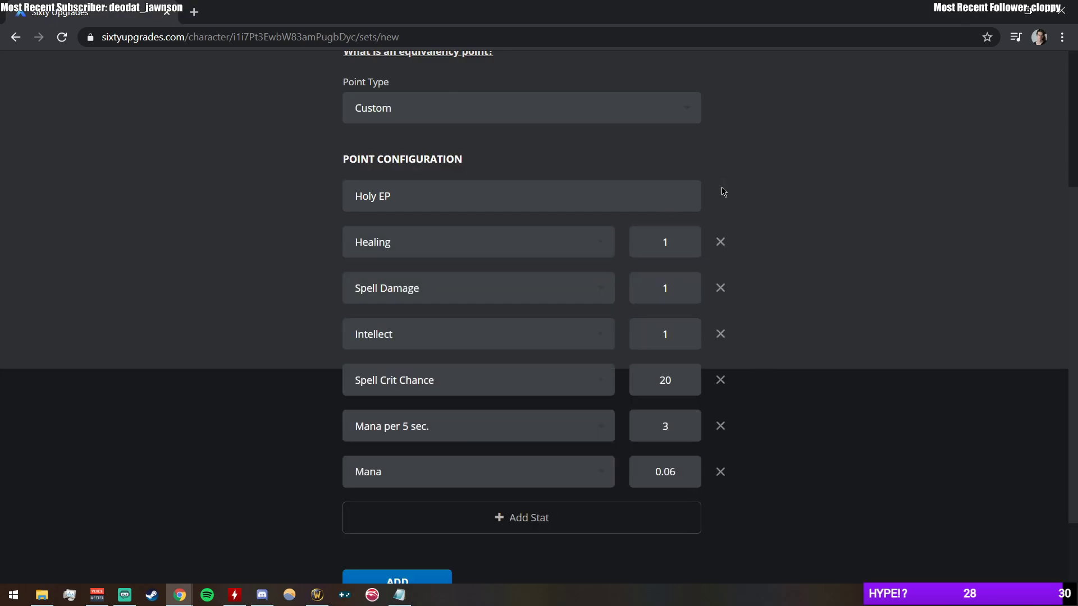
{"action": "left_click", "coordinate": [668, 291]}
{"action": "left_click", "coordinate": [721, 476]}
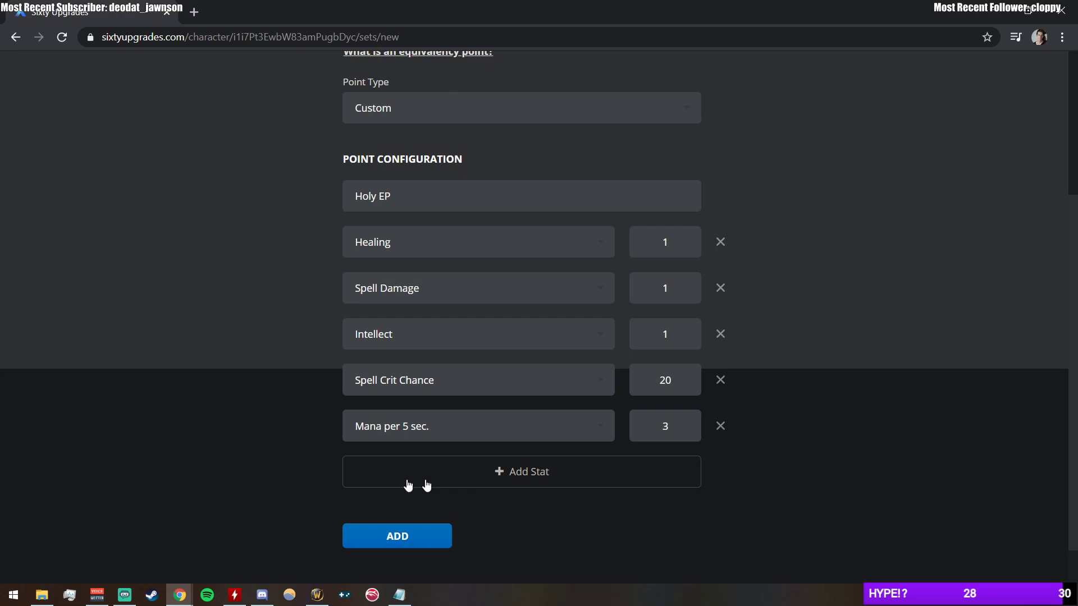
{"action": "left_click", "coordinate": [512, 473]}
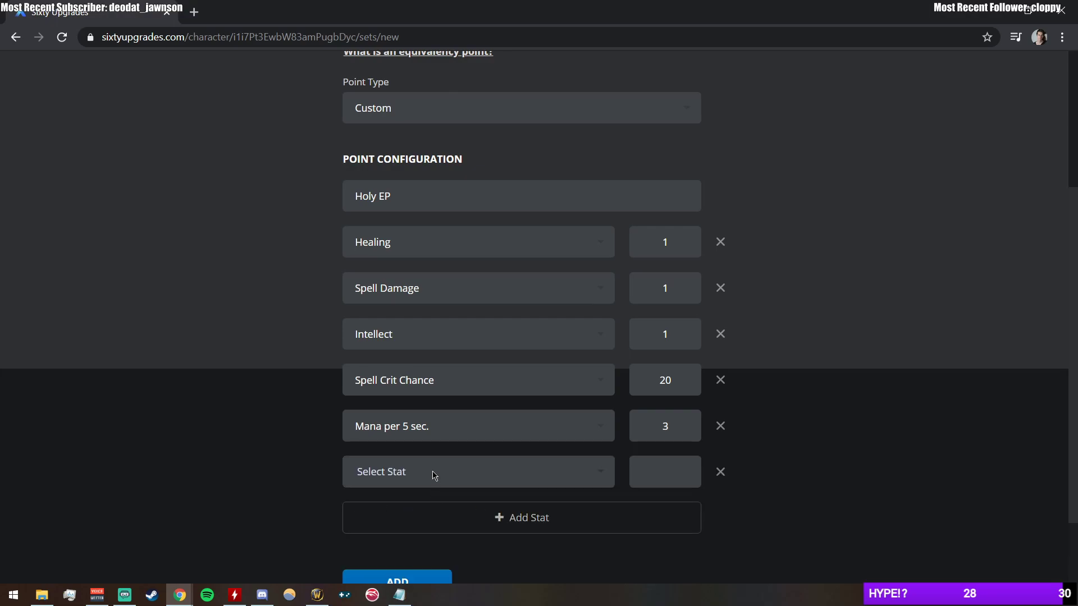
{"action": "left_click", "coordinate": [433, 474]}
{"action": "left_click", "coordinate": [400, 223]}
{"action": "scroll", "coordinate": [373, 567], "scroll_direction": "down", "scroll_amount": 2}
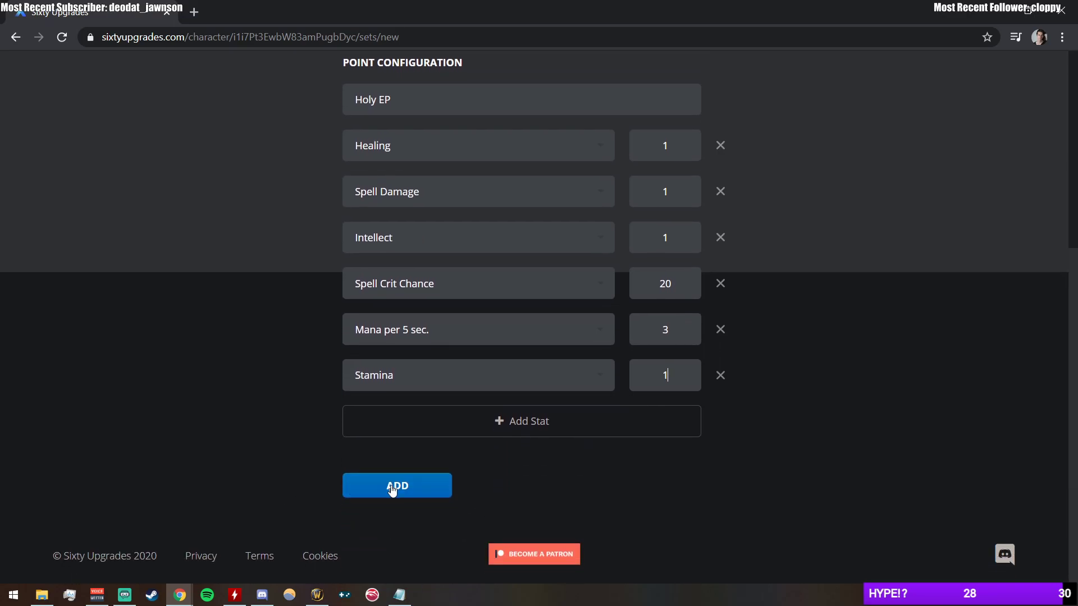
Add the Holy EP point, create the PeacebladeTV set and glance at its talent trees.
{"action": "left_click", "coordinate": [389, 486]}
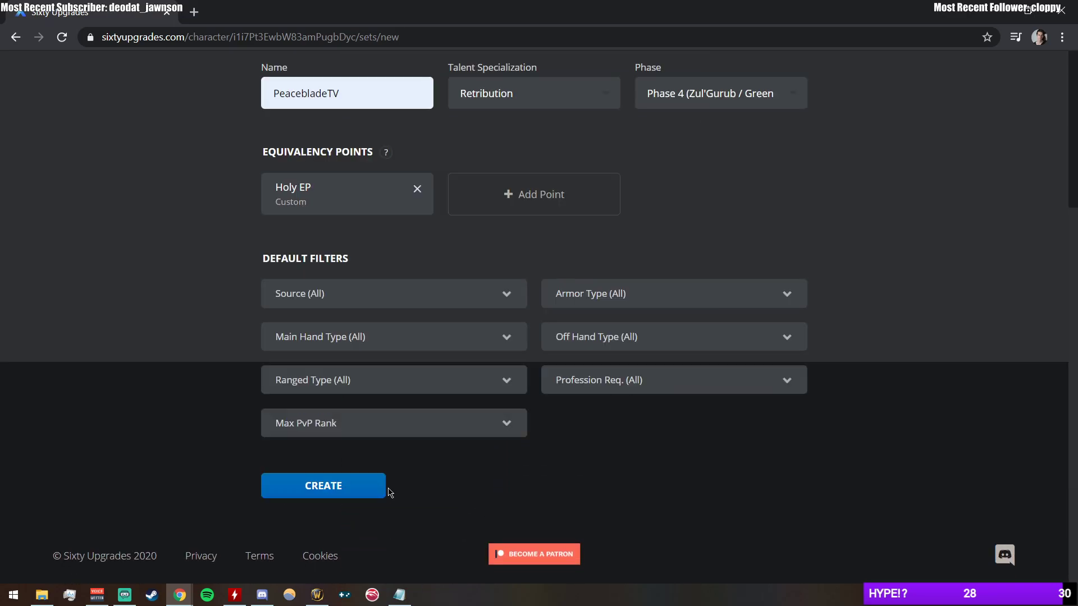
{"action": "left_click", "coordinate": [341, 485]}
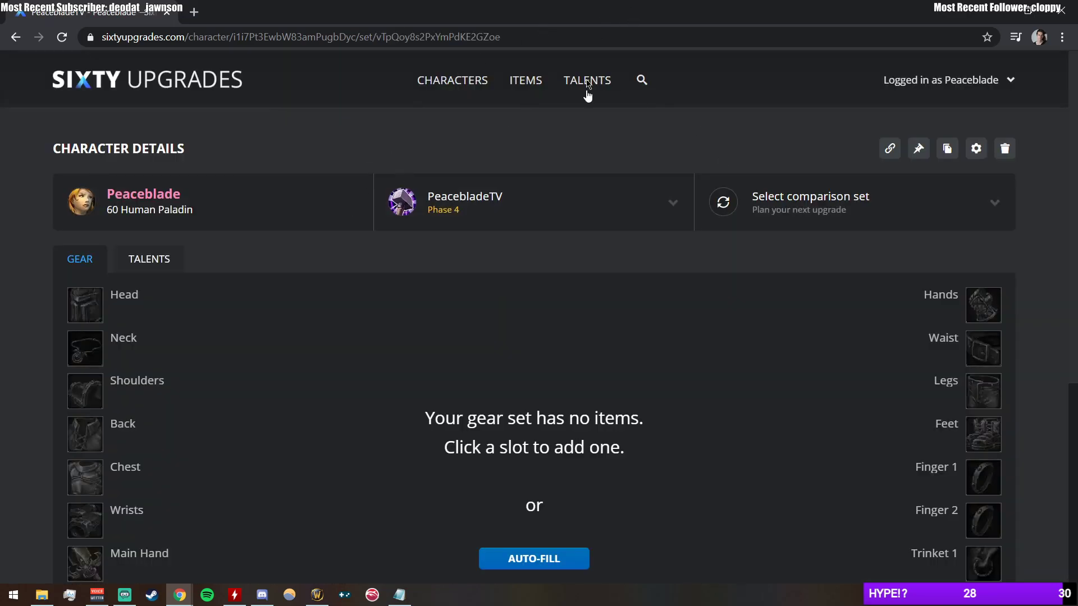
{"action": "scroll", "coordinate": [342, 305], "scroll_direction": "down", "scroll_amount": 1}
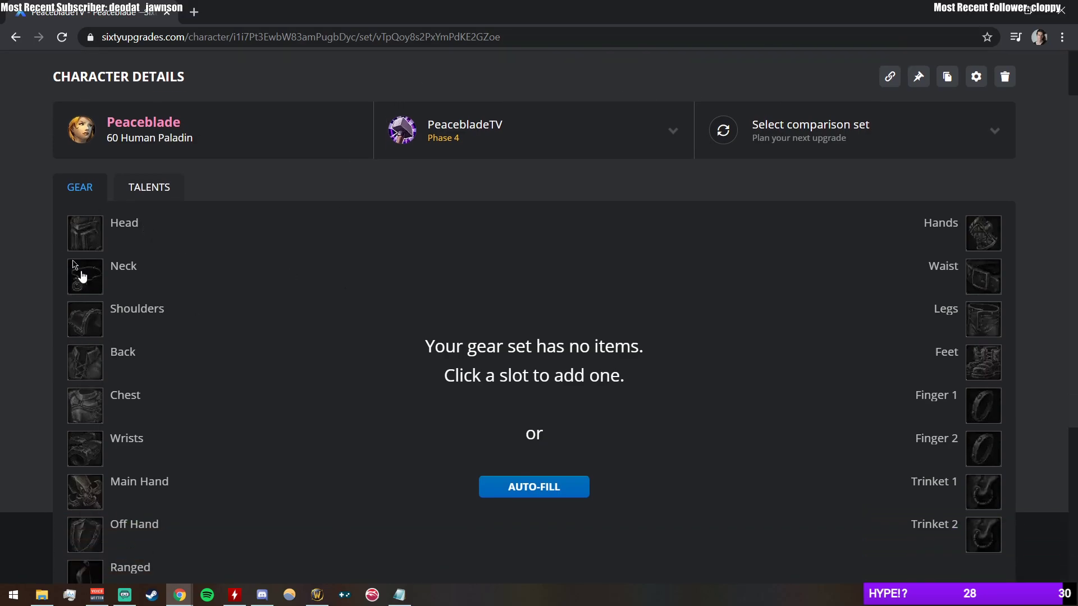
{"action": "left_click", "coordinate": [148, 194]}
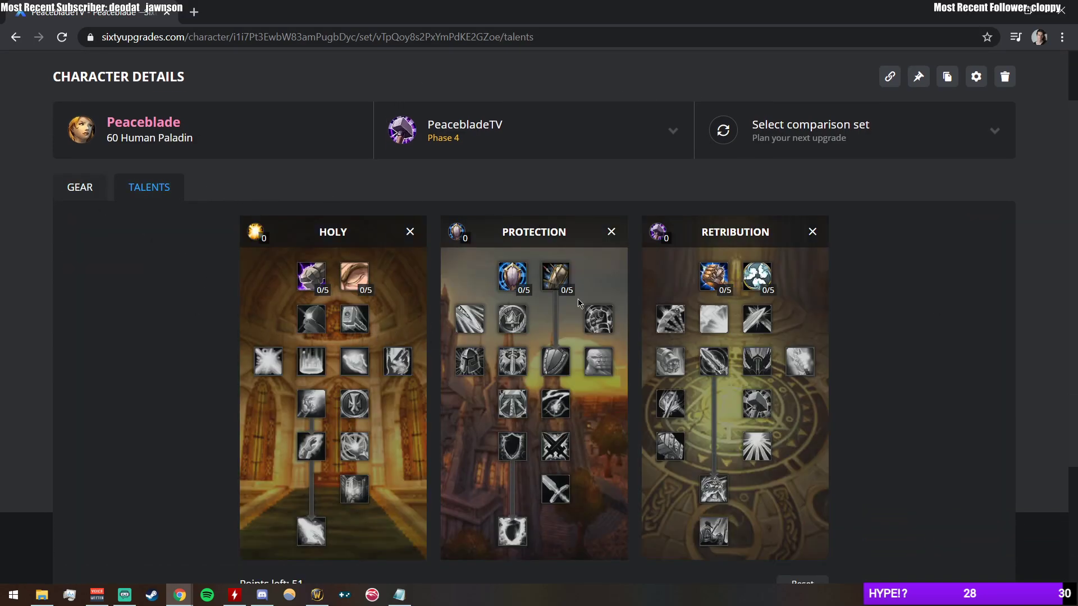
{"action": "left_click", "coordinate": [88, 187]}
Show Spell stats in the fourth stats column, leaving the Melee column unchanged.
{"action": "scroll", "coordinate": [645, 404], "scroll_direction": "down", "scroll_amount": 3}
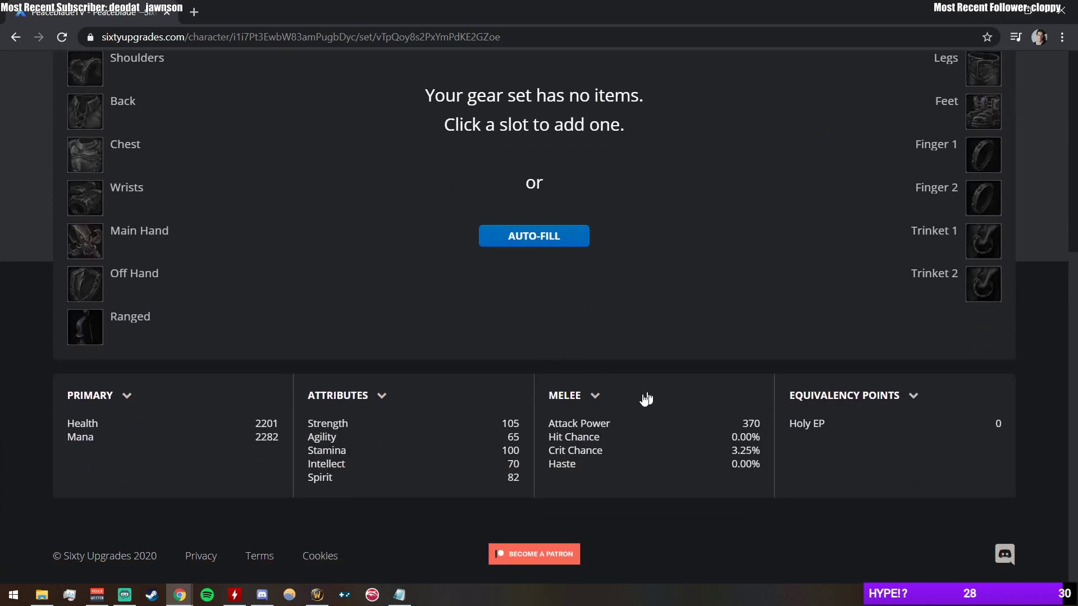
{"action": "left_click", "coordinate": [910, 397]}
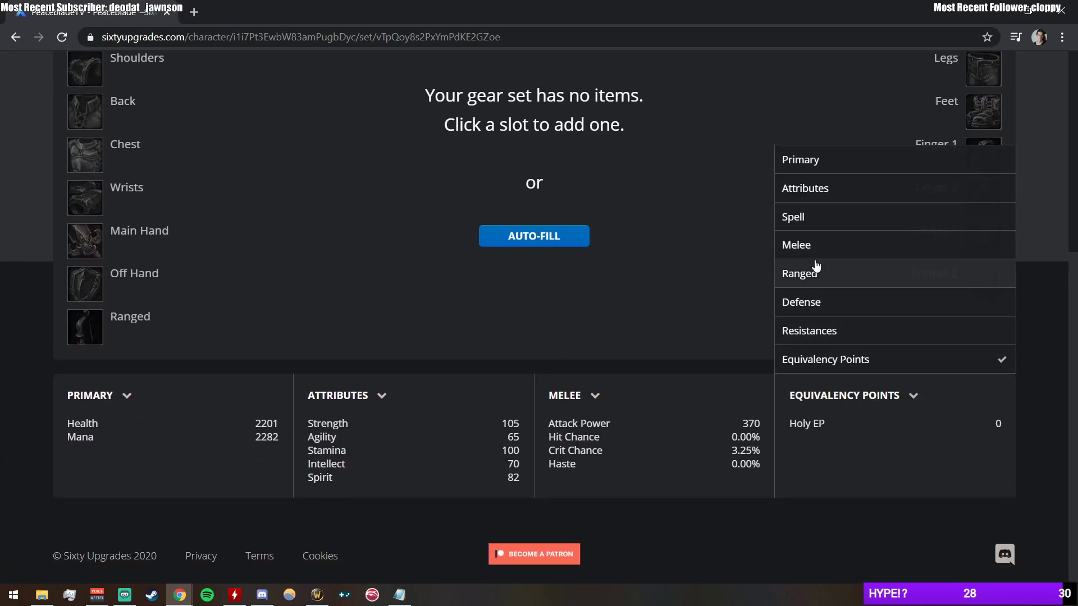
{"action": "left_click", "coordinate": [789, 226]}
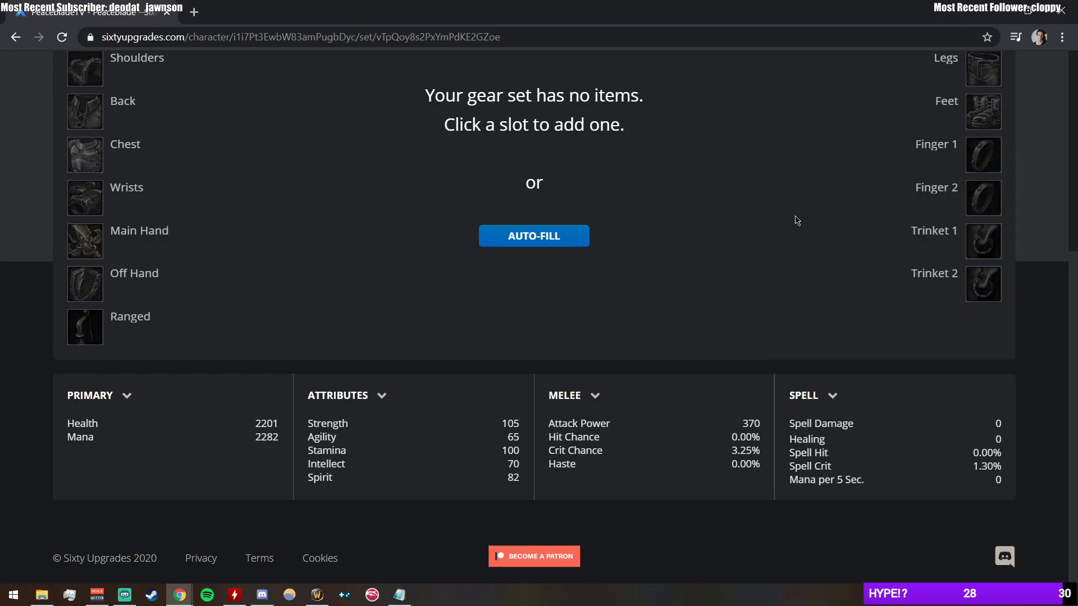
{"action": "left_click", "coordinate": [574, 396]}
{"action": "left_click", "coordinate": [574, 396]}
{"action": "scroll", "coordinate": [471, 447], "scroll_direction": "up", "scroll_amount": 5}
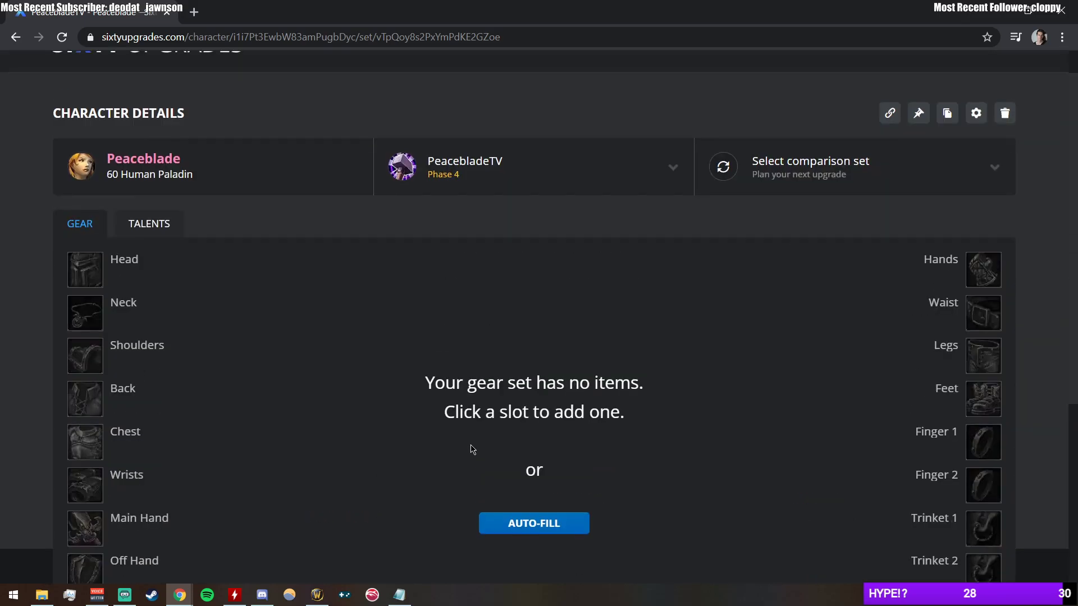
Put 5 points in Redoubt and 3 in Precision, confirming Hit Chance rises to 3.00%.
{"action": "scroll", "coordinate": [361, 414], "scroll_direction": "down", "scroll_amount": 2}
{"action": "left_click", "coordinate": [150, 80]}
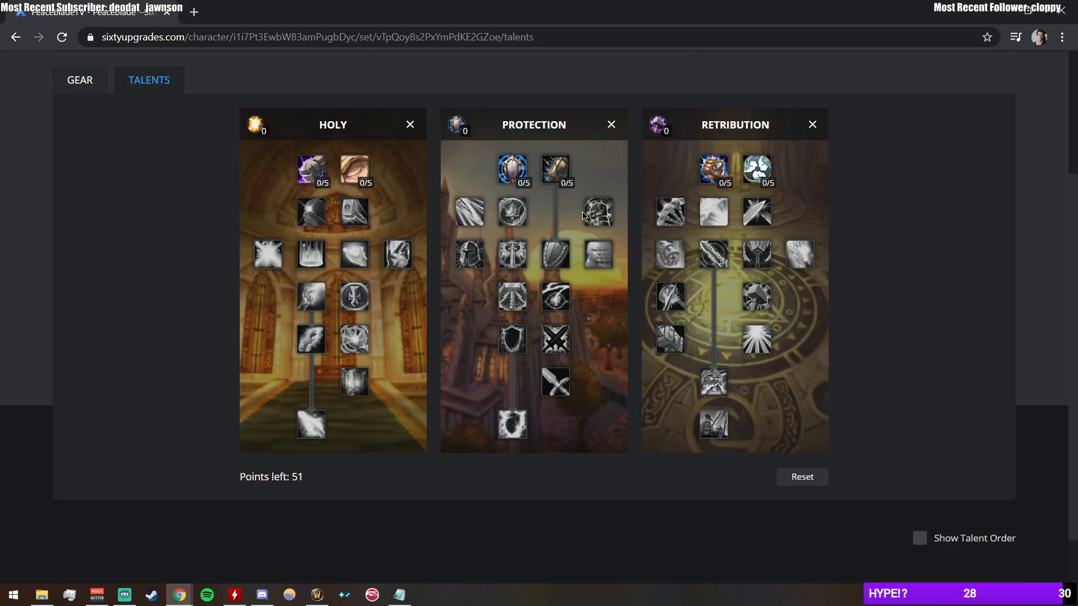
{"action": "left_click", "coordinate": [82, 83]}
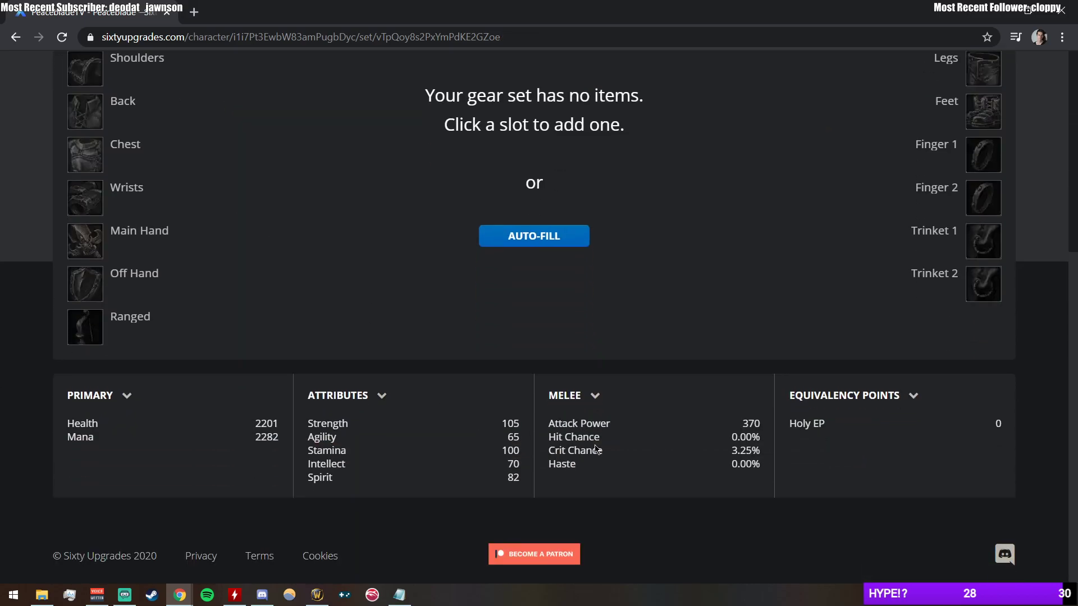
{"action": "scroll", "coordinate": [721, 439], "scroll_direction": "up", "scroll_amount": 3}
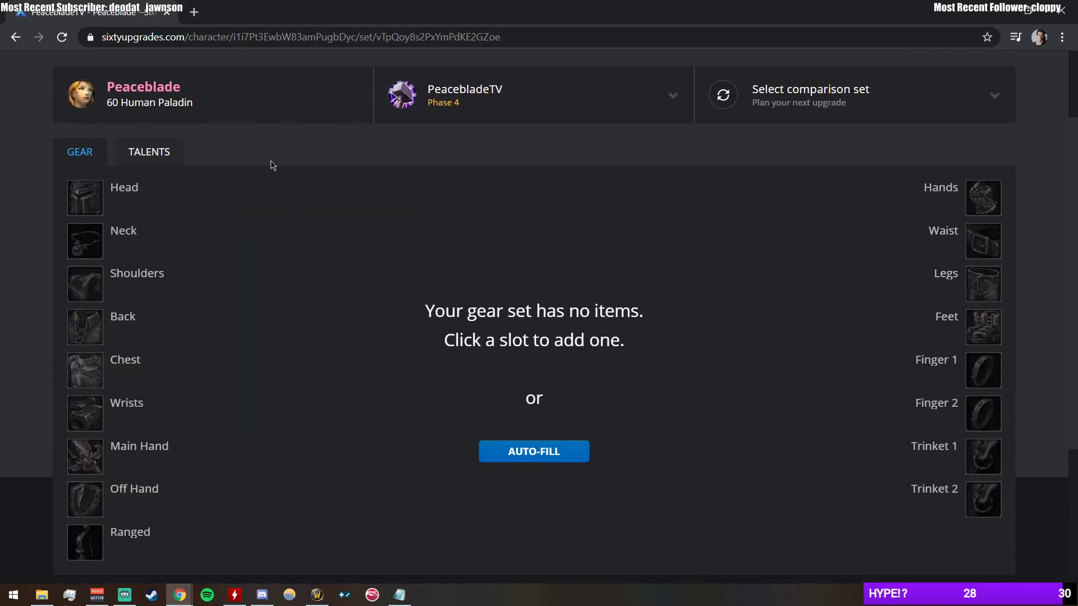
{"action": "left_click", "coordinate": [151, 149]}
{"action": "left_click", "coordinate": [555, 241]}
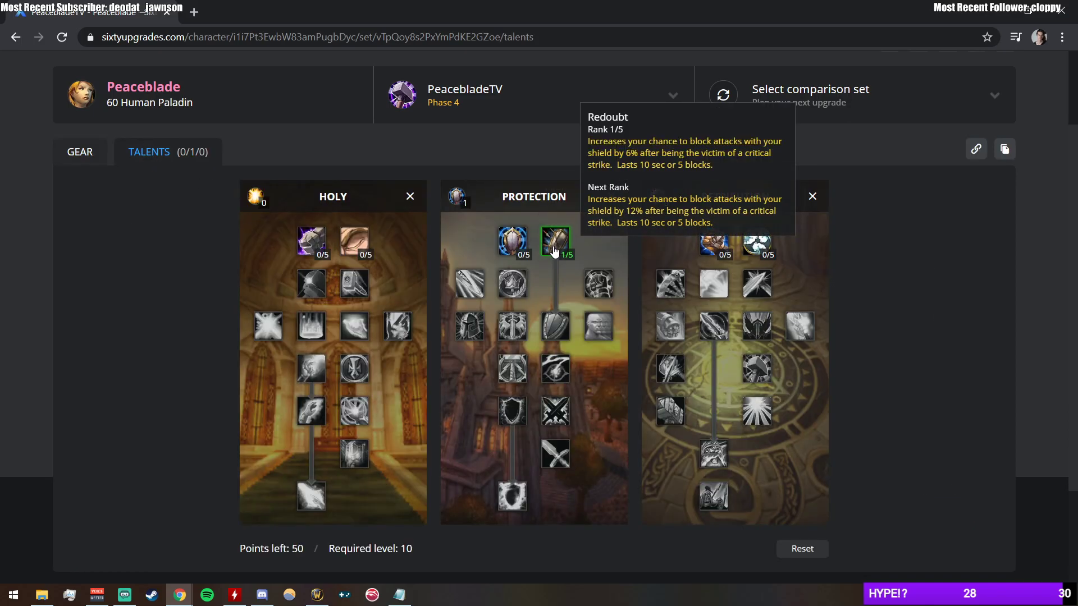
{"action": "left_click", "coordinate": [555, 240]}
{"action": "left_click", "coordinate": [555, 240]}
{"action": "left_click", "coordinate": [555, 240]}
{"action": "left_click", "coordinate": [556, 240]}
{"action": "left_click", "coordinate": [469, 283]}
{"action": "left_click", "coordinate": [469, 284]}
{"action": "left_click", "coordinate": [469, 283]}
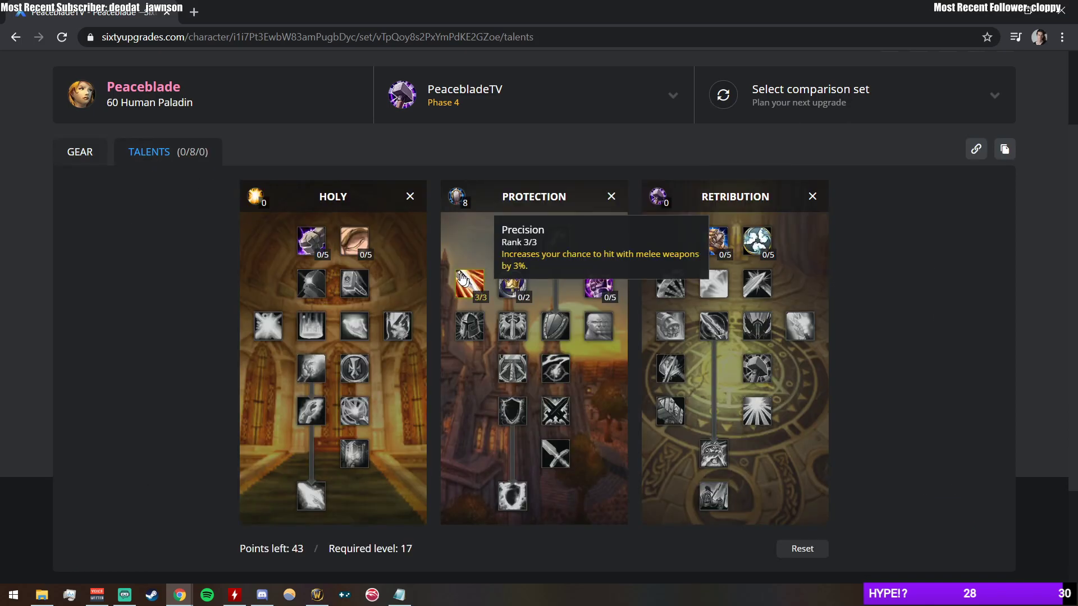
{"action": "left_click", "coordinate": [83, 149]}
{"action": "scroll", "coordinate": [368, 306], "scroll_direction": "down", "scroll_amount": 4}
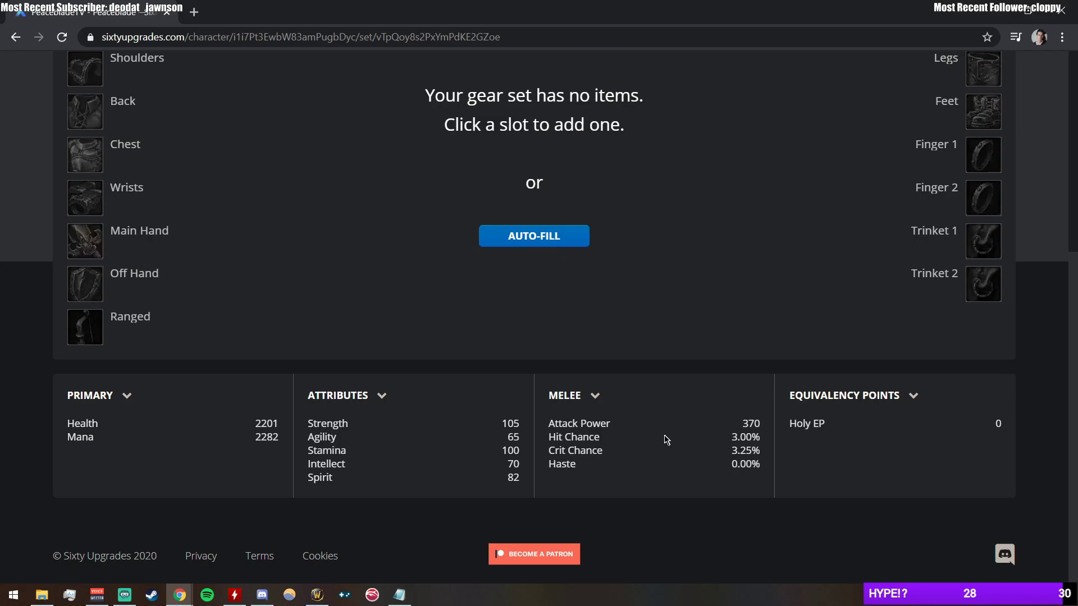
{"action": "scroll", "coordinate": [359, 255], "scroll_direction": "up", "scroll_amount": 5}
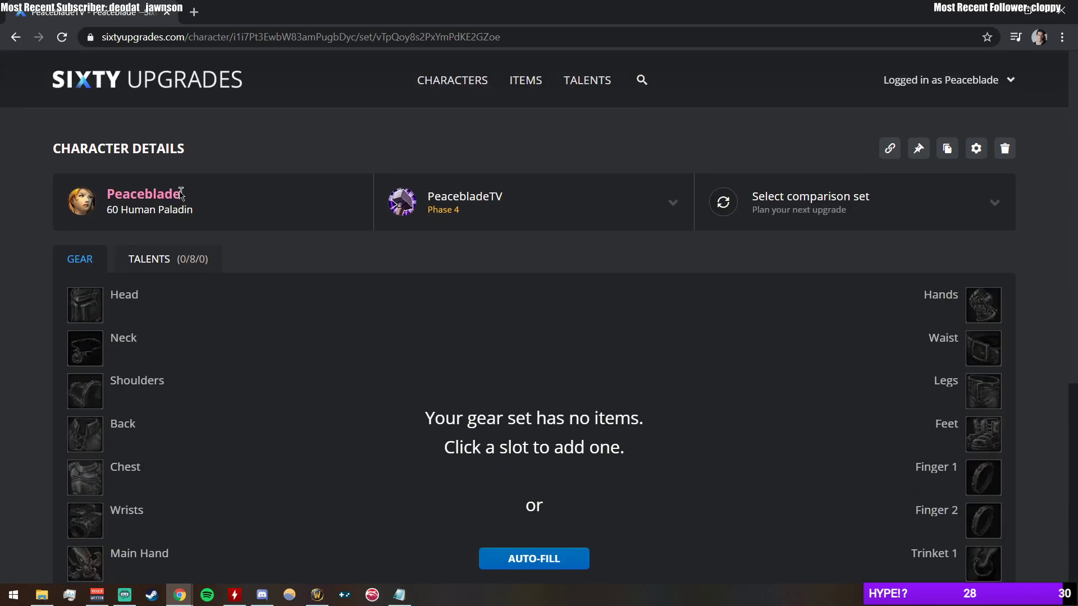
{"action": "left_click", "coordinate": [169, 259]}
Equip the Zulian Headdress in the Head slot.
{"action": "left_click", "coordinate": [70, 259]}
{"action": "scroll", "coordinate": [288, 375], "scroll_direction": "down", "scroll_amount": 2}
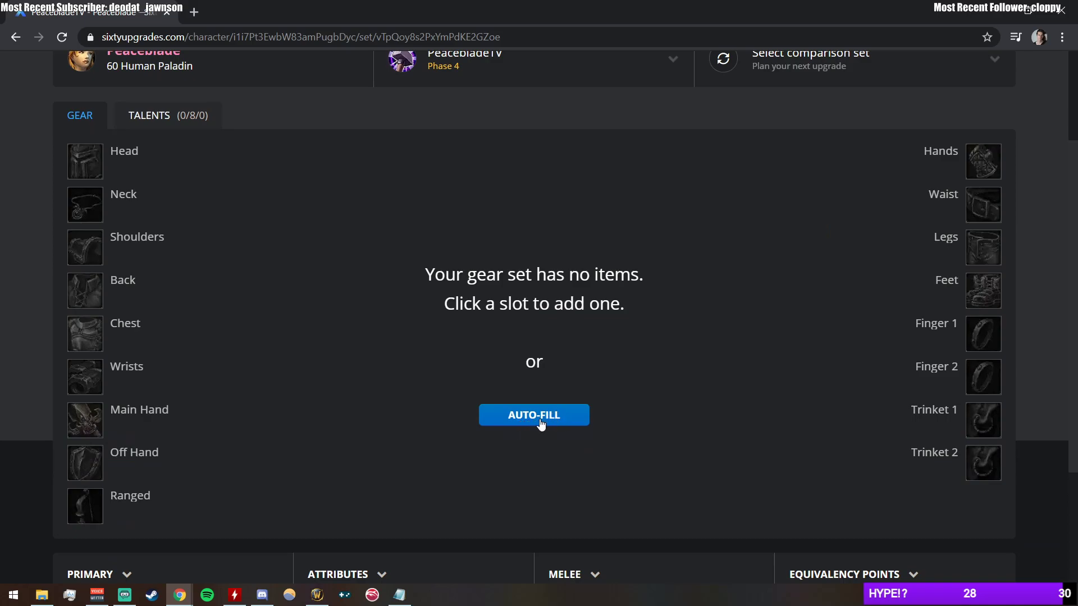
{"action": "left_click", "coordinate": [85, 156]}
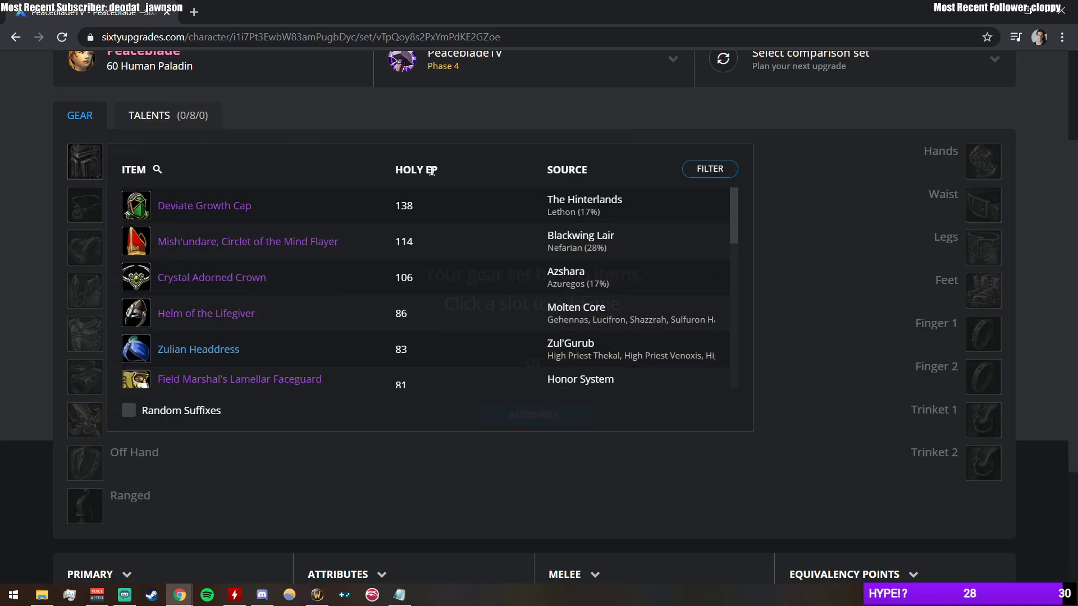
{"action": "mouse_move", "coordinate": [161, 195]}
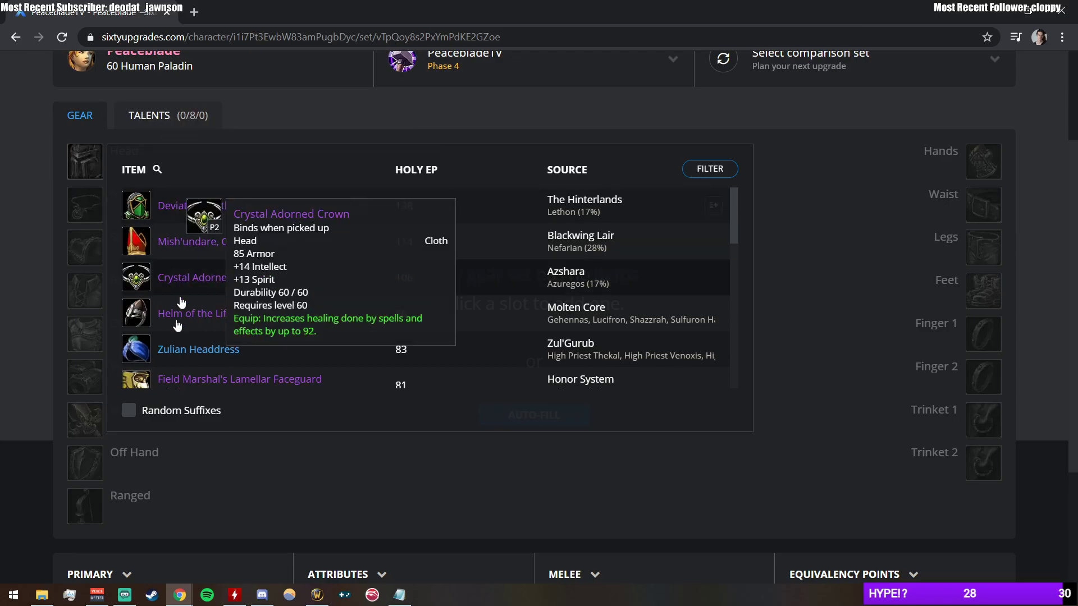
{"action": "scroll", "coordinate": [168, 275], "scroll_direction": "down", "scroll_amount": 3}
{"action": "left_click", "coordinate": [157, 140]}
{"action": "scroll", "coordinate": [248, 337], "scroll_direction": "up", "scroll_amount": 4}
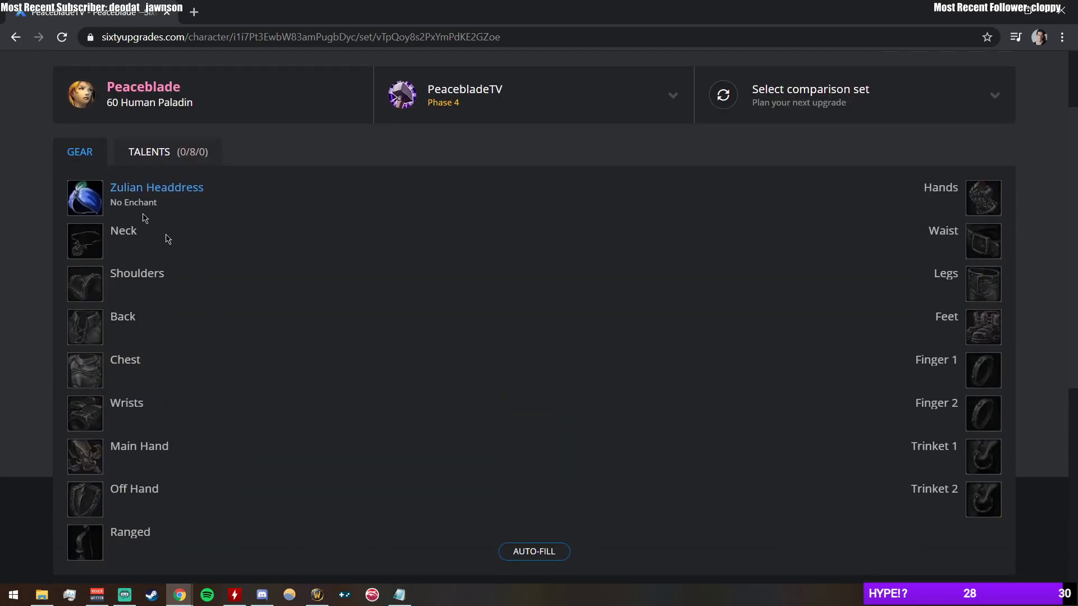
Compare head items and swap in Mish'undare, Circlet of the Mind Flayer for Holy EP 114.
{"action": "left_click", "coordinate": [143, 194]}
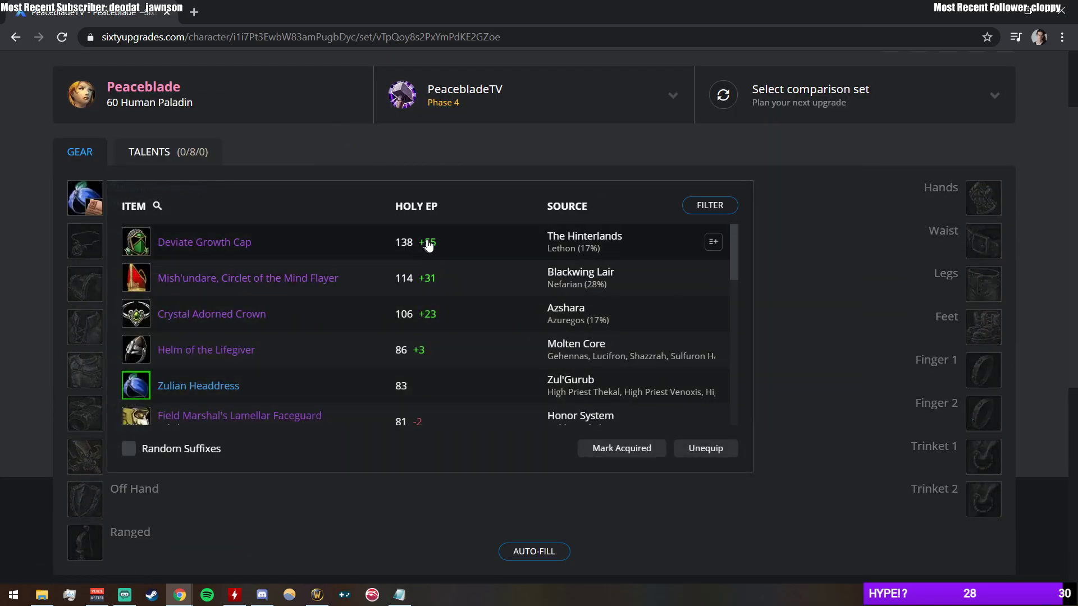
{"action": "mouse_move", "coordinate": [141, 238]}
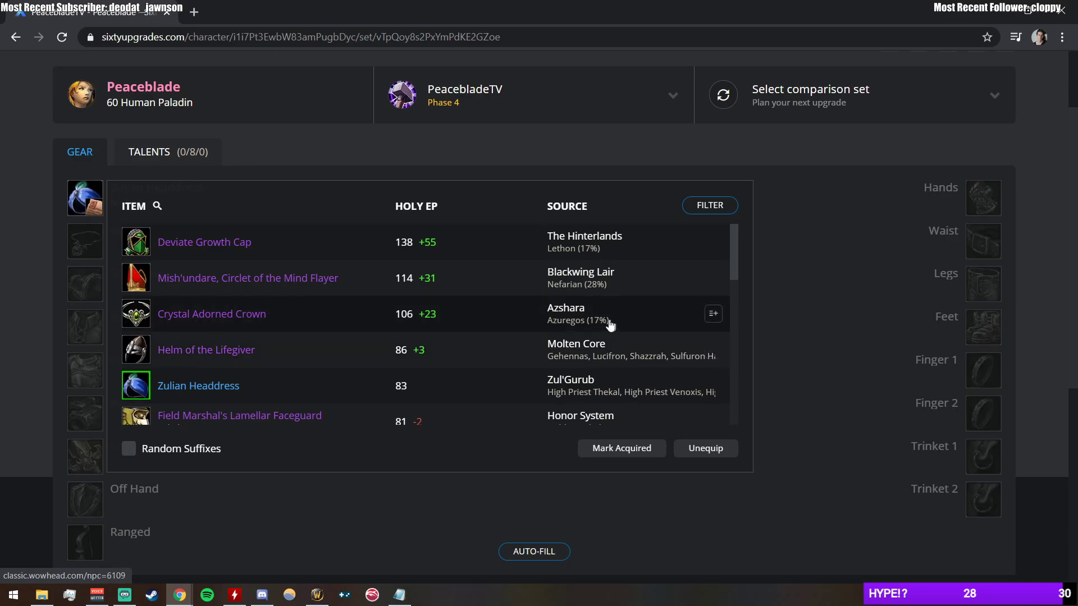
{"action": "mouse_move", "coordinate": [144, 279]}
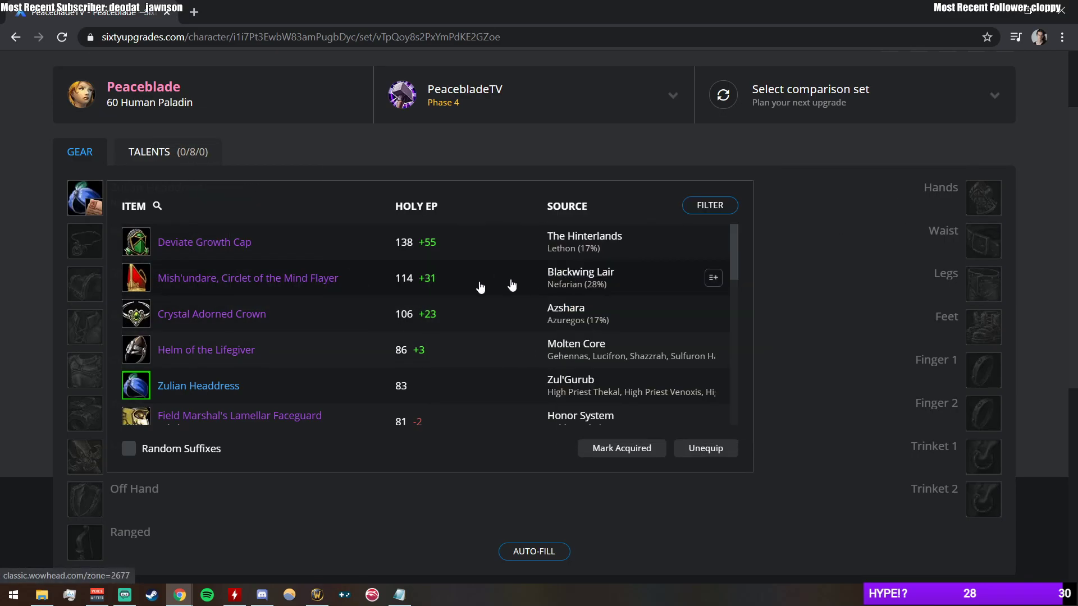
{"action": "mouse_move", "coordinate": [217, 281]}
{"action": "scroll", "coordinate": [252, 306], "scroll_direction": "down", "scroll_amount": 4}
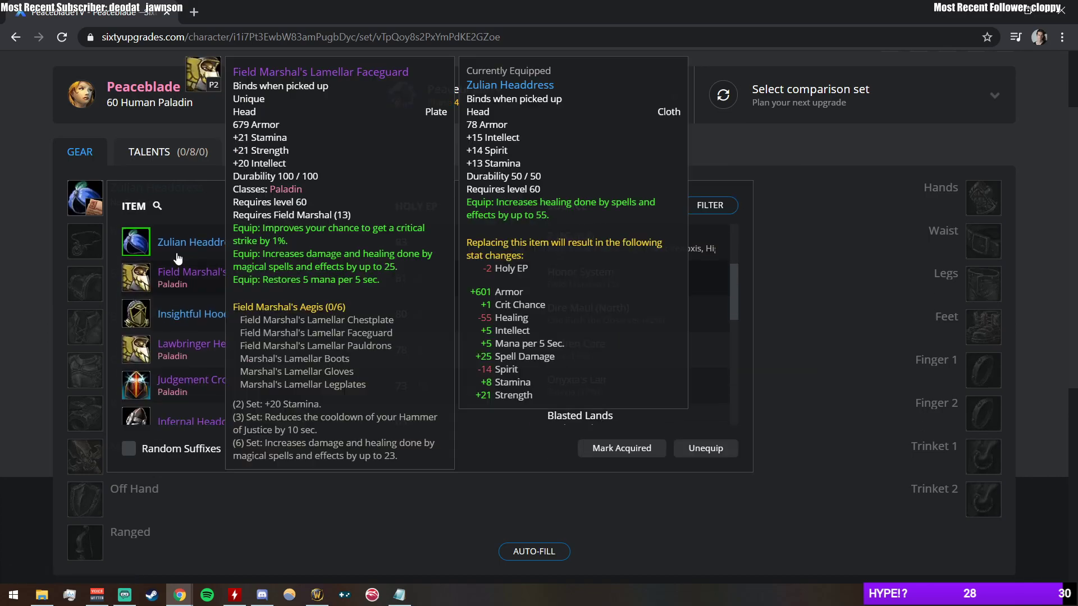
{"action": "scroll", "coordinate": [168, 281], "scroll_direction": "up", "scroll_amount": 4}
{"action": "left_click", "coordinate": [160, 278]}
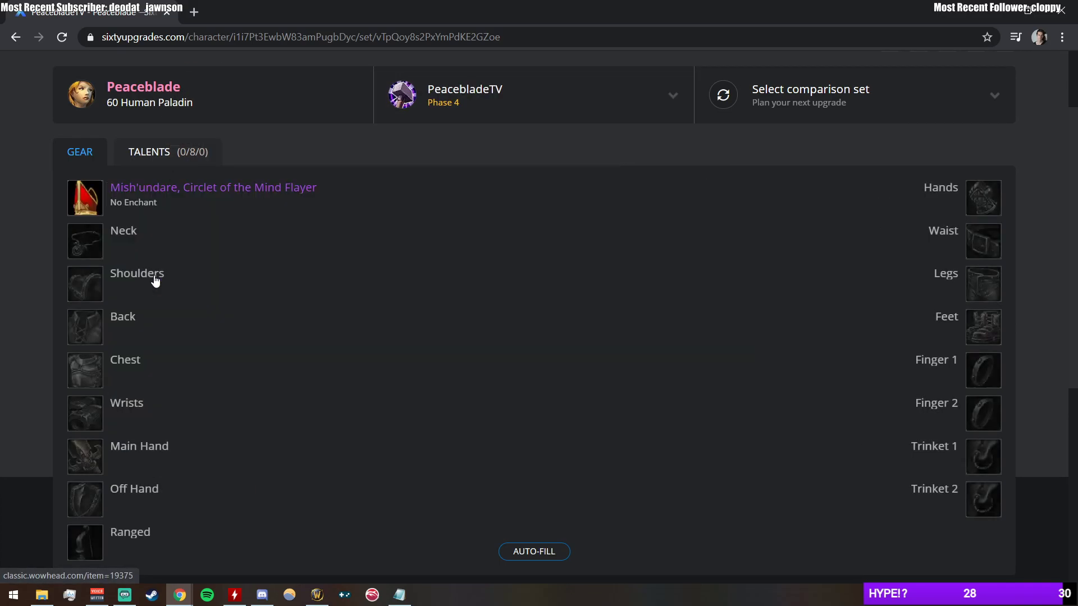
{"action": "scroll", "coordinate": [638, 531], "scroll_direction": "down", "scroll_amount": 1}
{"action": "scroll", "coordinate": [637, 530], "scroll_direction": "down", "scroll_amount": 1}
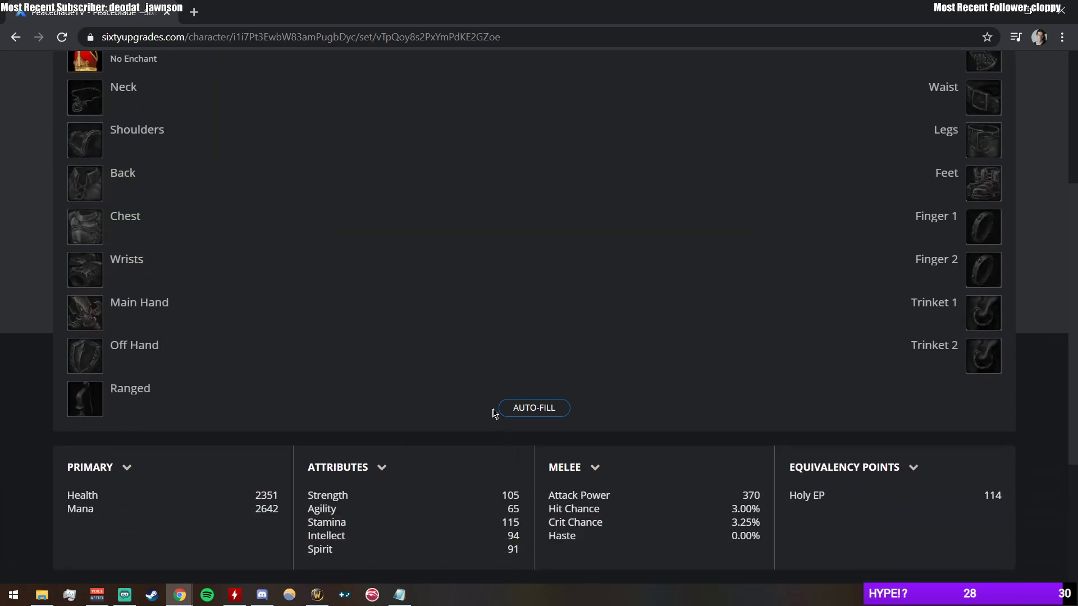
Auto-fill every gear slot with the best Holy EP items.
{"action": "left_click", "coordinate": [523, 407]}
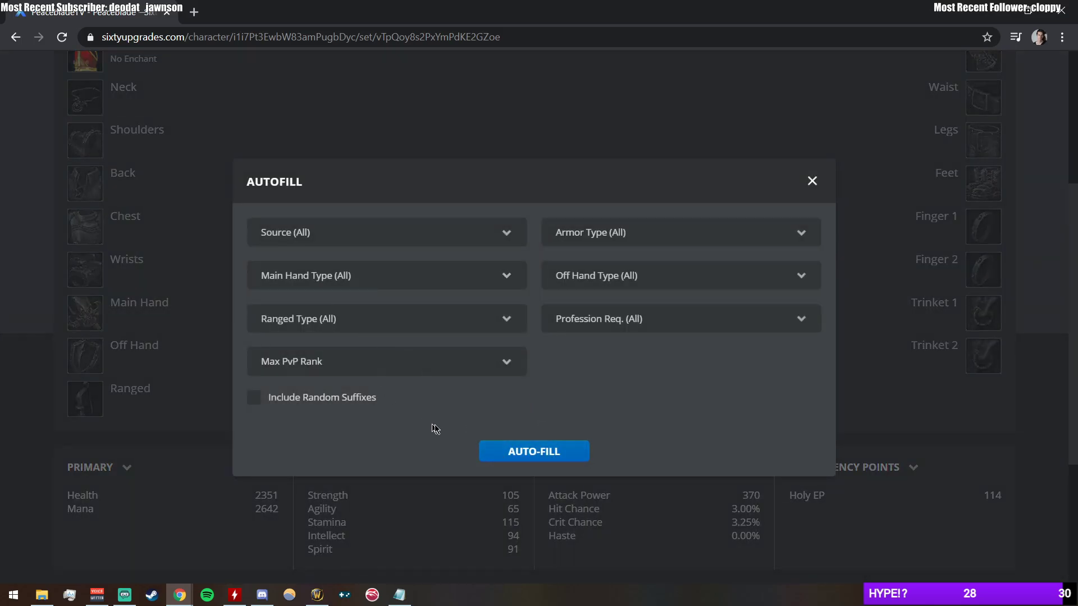
{"action": "left_click", "coordinate": [568, 462]}
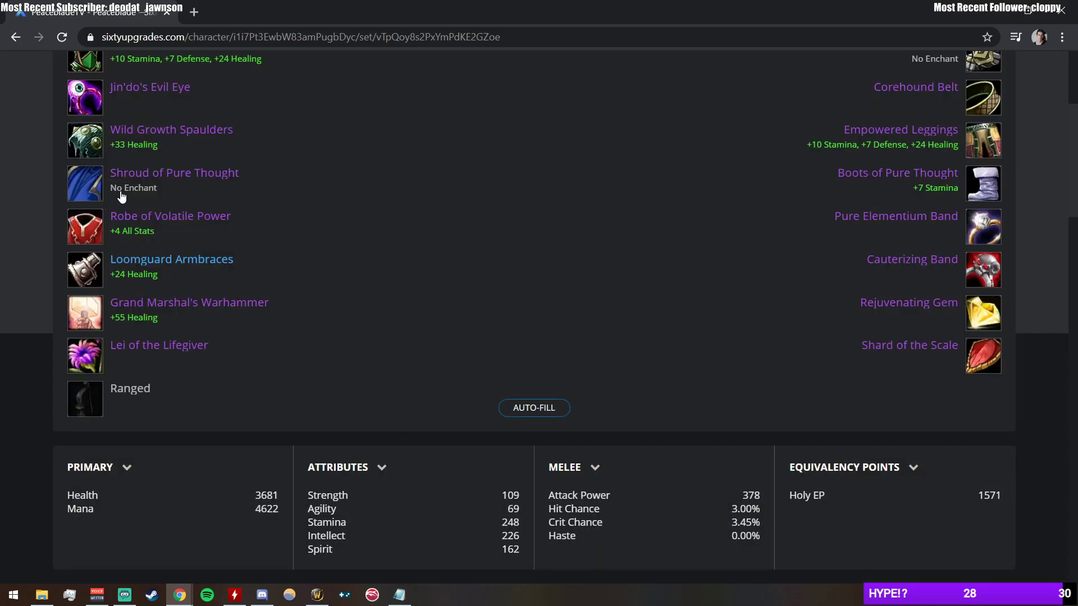
{"action": "scroll", "coordinate": [443, 167], "scroll_direction": "up", "scroll_amount": 4}
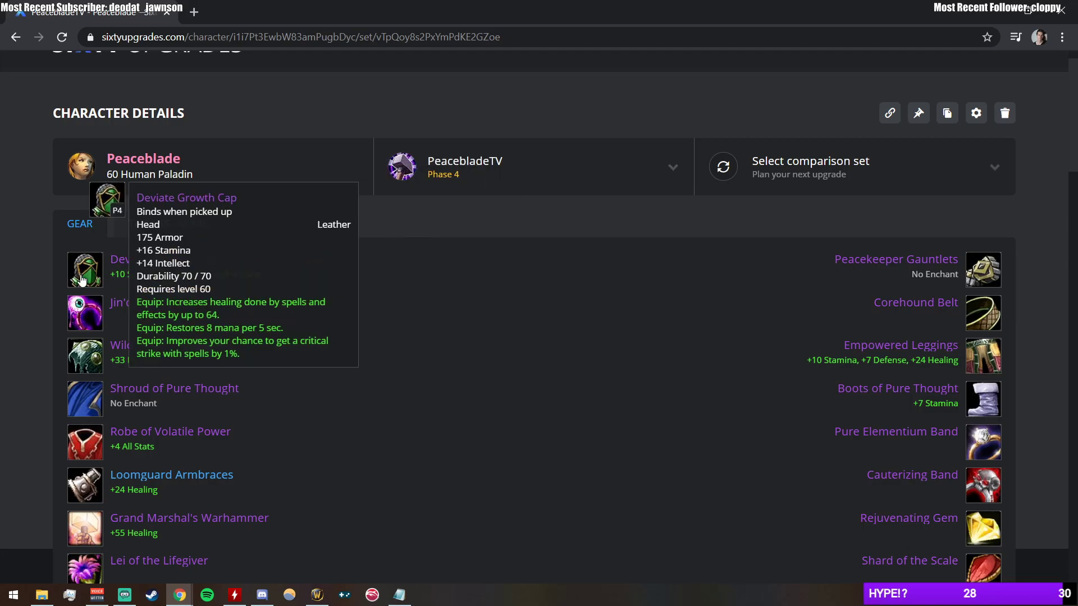
Enchant Shroud of Pure Thought with Enchant Cloak - Greater Resistance (+5 All Resists).
{"action": "left_click", "coordinate": [145, 404]}
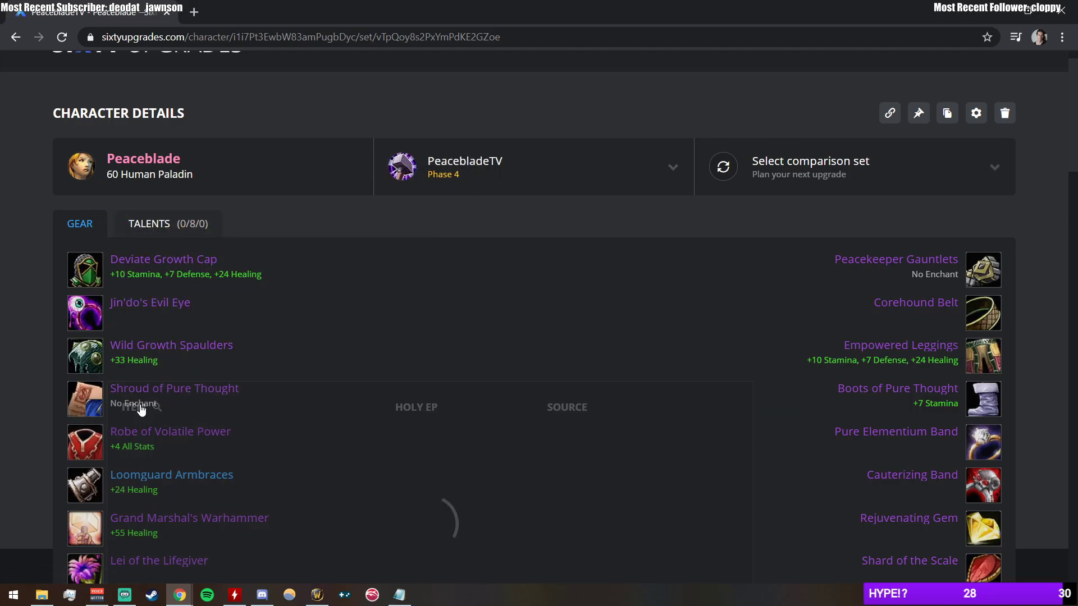
{"action": "scroll", "coordinate": [324, 501], "scroll_direction": "down", "scroll_amount": 1}
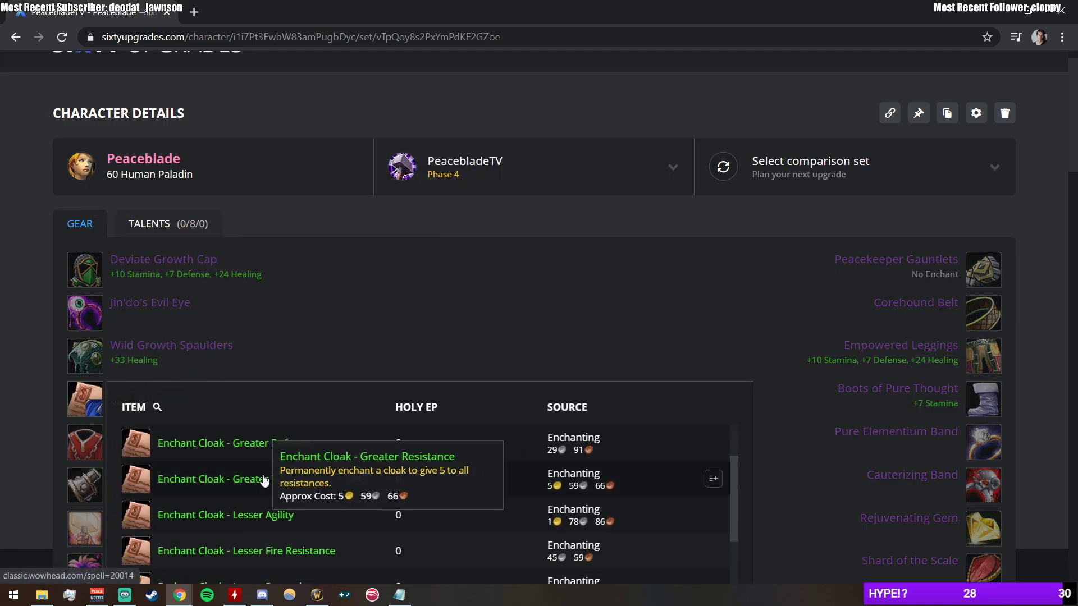
{"action": "left_click", "coordinate": [253, 493]}
{"action": "scroll", "coordinate": [623, 415], "scroll_direction": "down", "scroll_amount": 1}
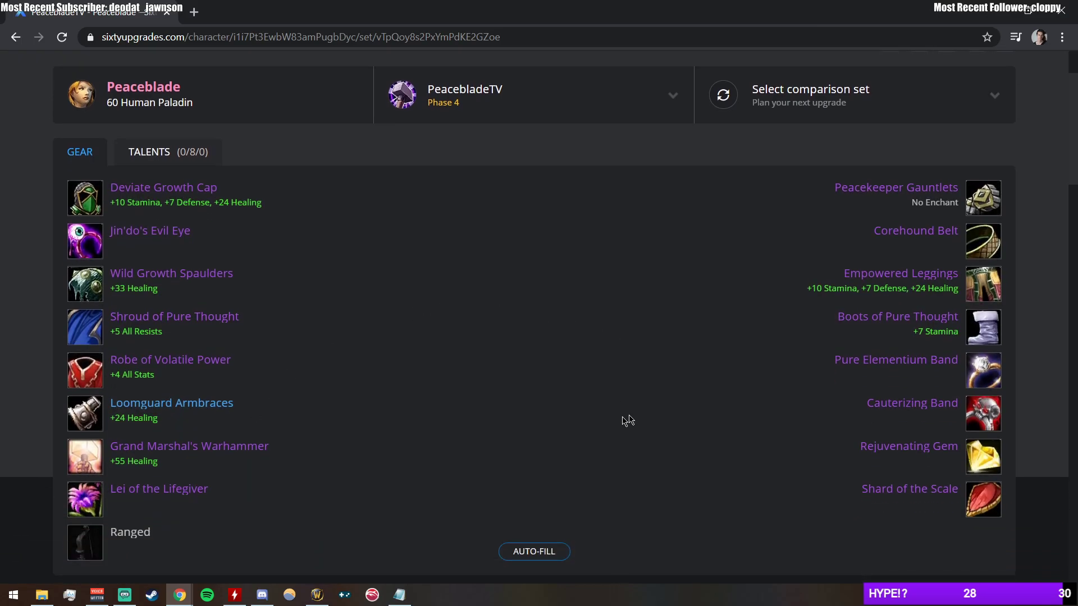
{"action": "left_click", "coordinate": [935, 205]}
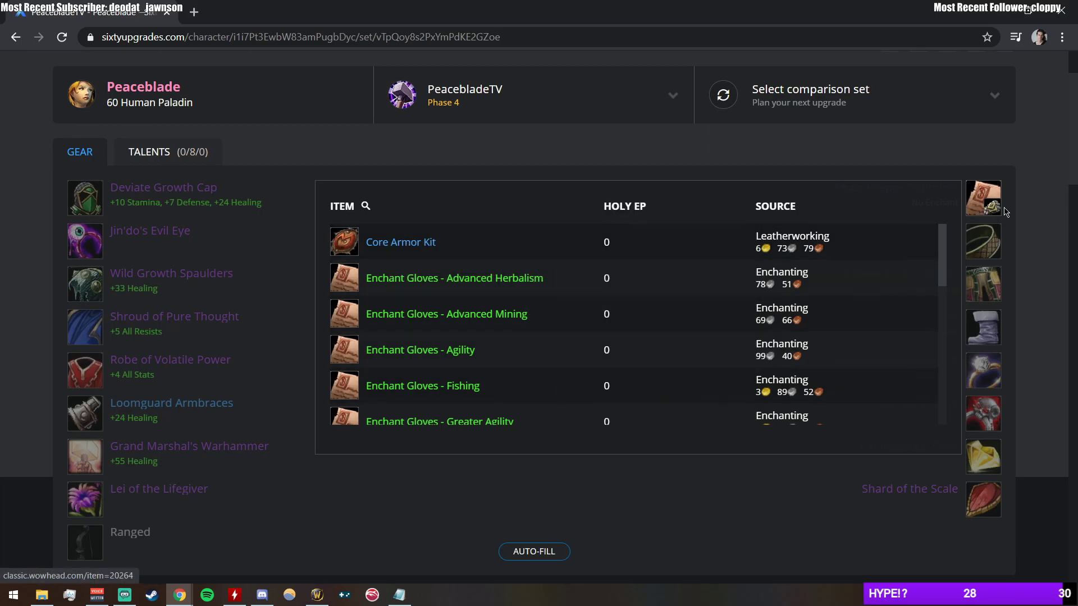
{"action": "left_click", "coordinate": [690, 494]}
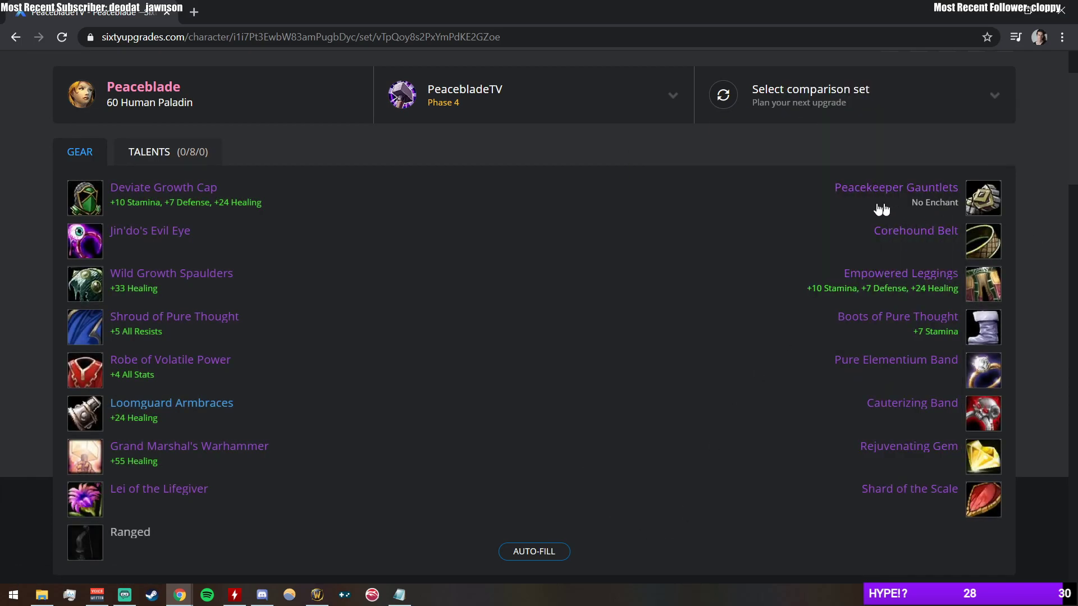
{"action": "scroll", "coordinate": [427, 443], "scroll_direction": "down", "scroll_amount": 2}
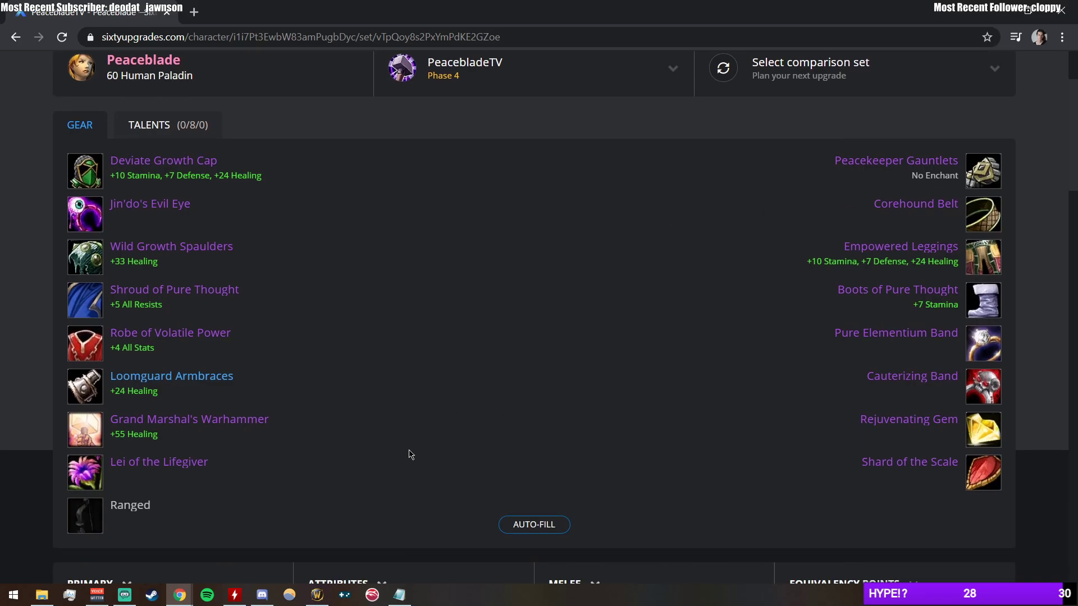
{"action": "scroll", "coordinate": [730, 432], "scroll_direction": "up", "scroll_amount": 3}
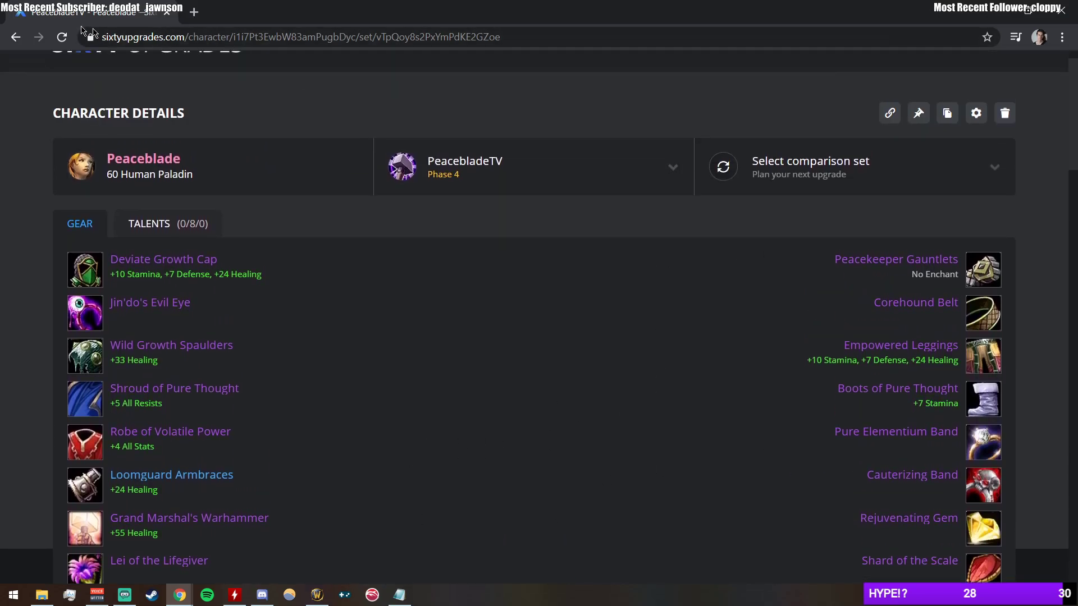
{"action": "scroll", "coordinate": [185, 219], "scroll_direction": "down", "scroll_amount": 2}
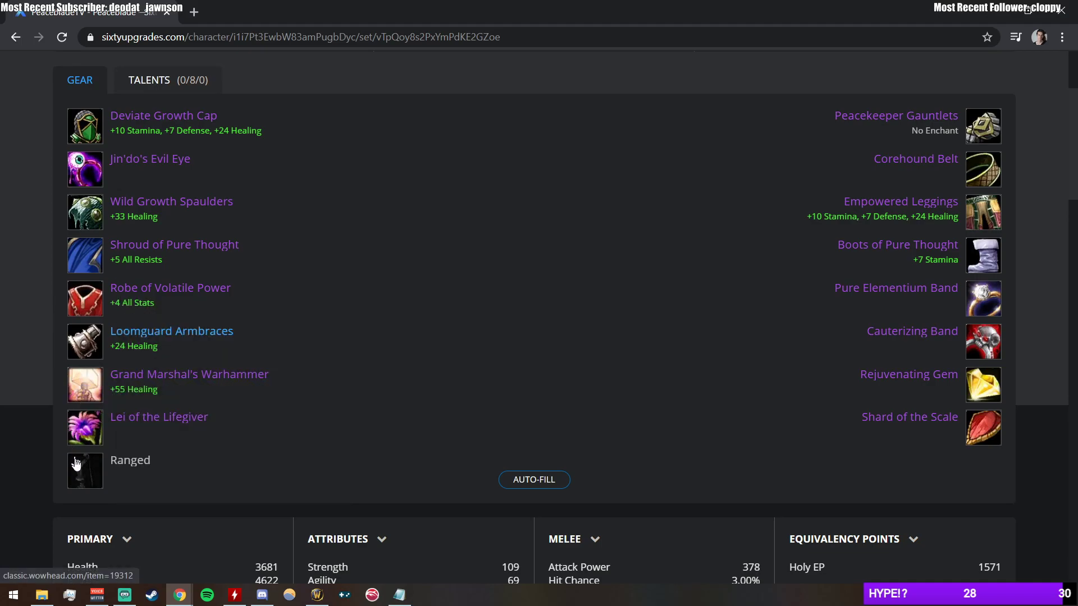
{"action": "left_click", "coordinate": [81, 439]}
{"action": "left_click", "coordinate": [409, 445]}
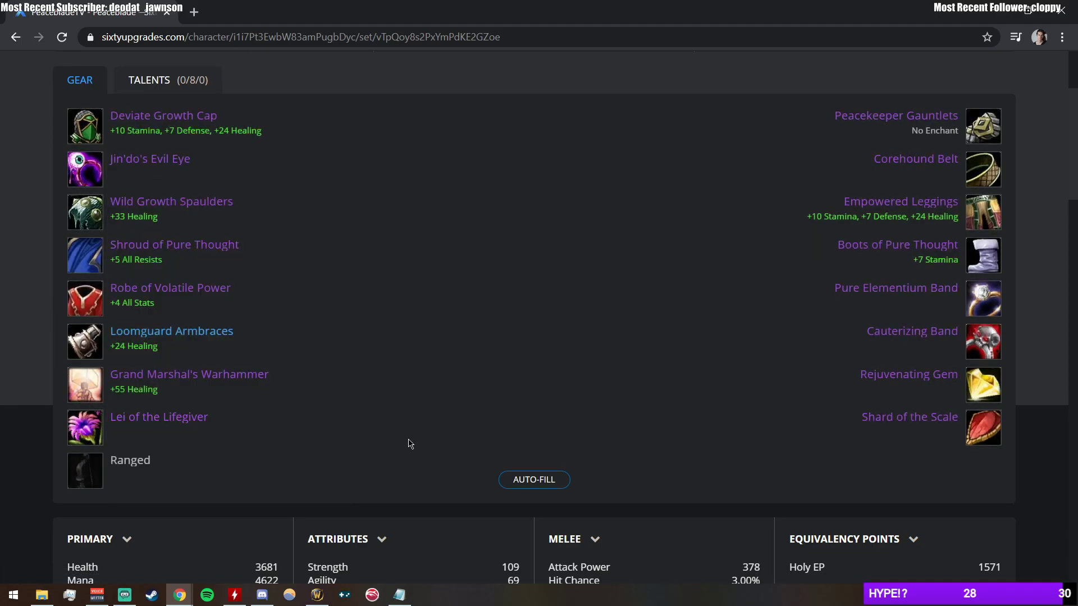
{"action": "scroll", "coordinate": [317, 200], "scroll_direction": "up", "scroll_amount": 3}
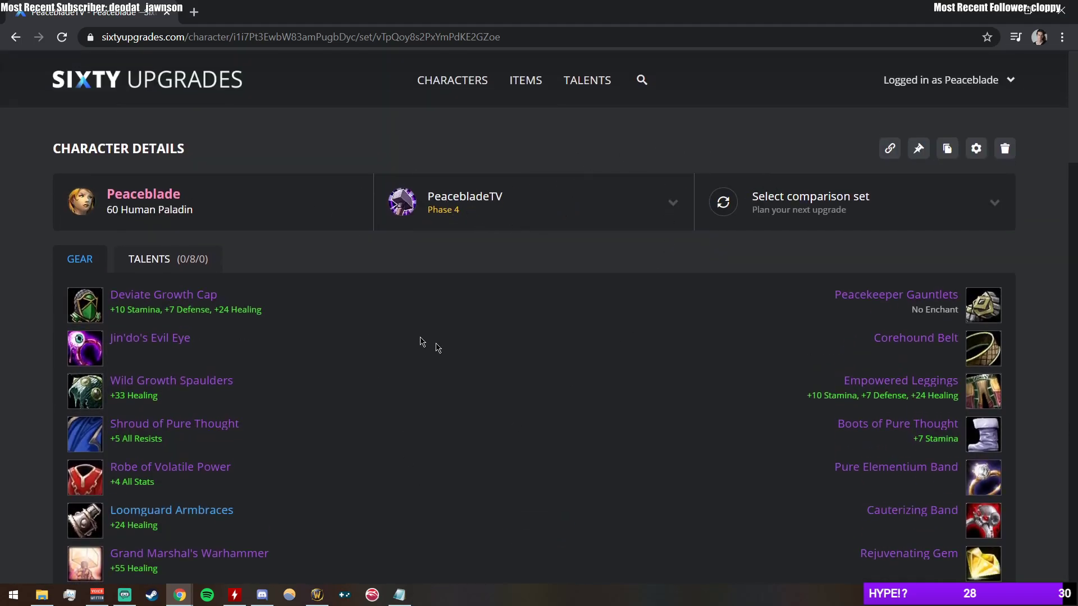
{"action": "scroll", "coordinate": [423, 432], "scroll_direction": "down", "scroll_amount": 2}
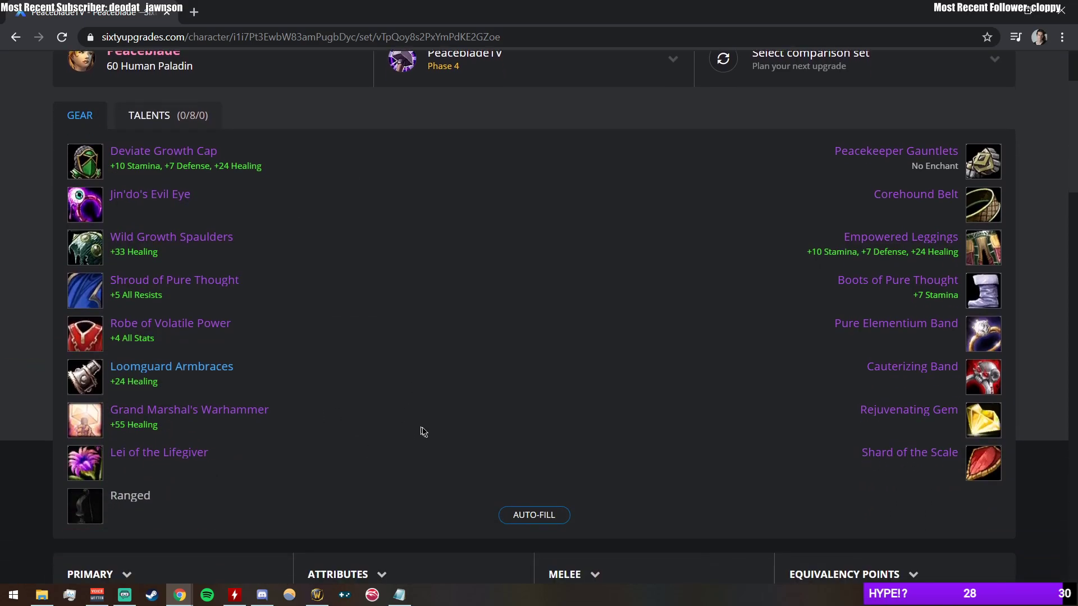
{"action": "scroll", "coordinate": [658, 449], "scroll_direction": "up", "scroll_amount": 2}
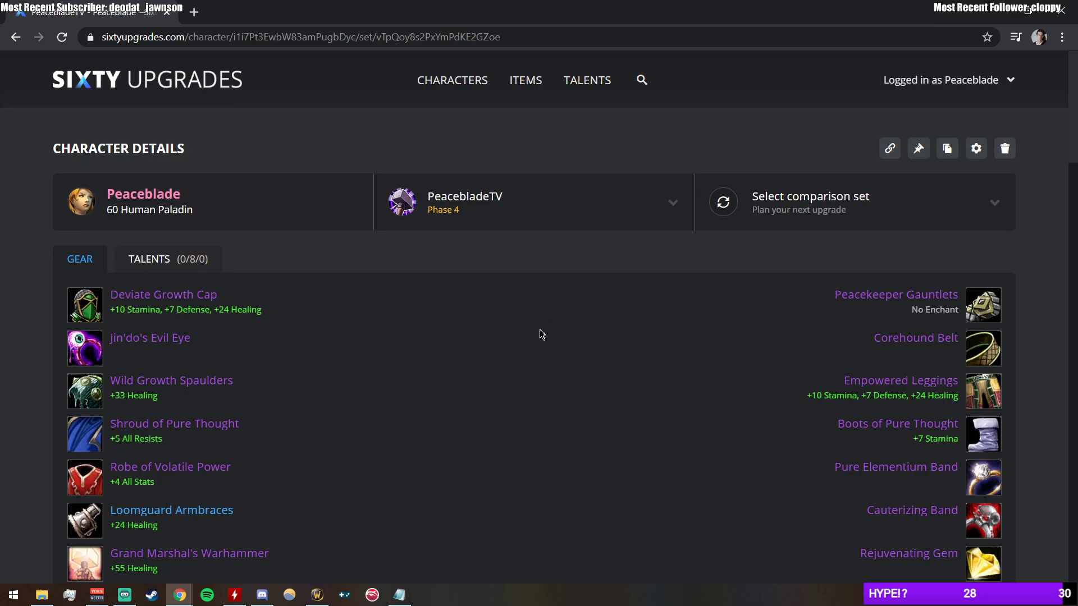
{"action": "scroll", "coordinate": [542, 335], "scroll_direction": "down", "scroll_amount": 1}
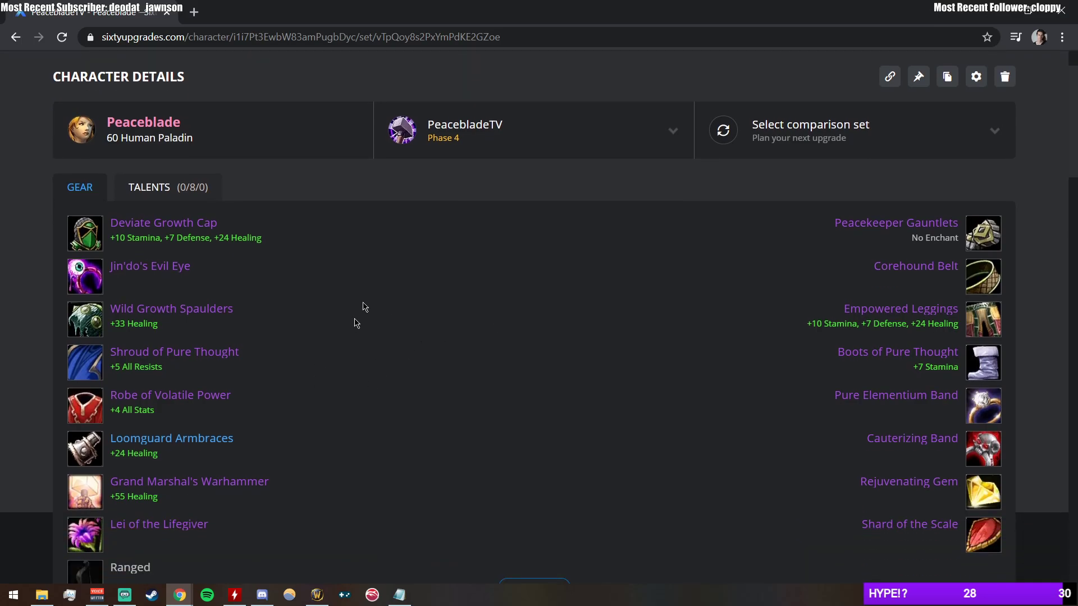